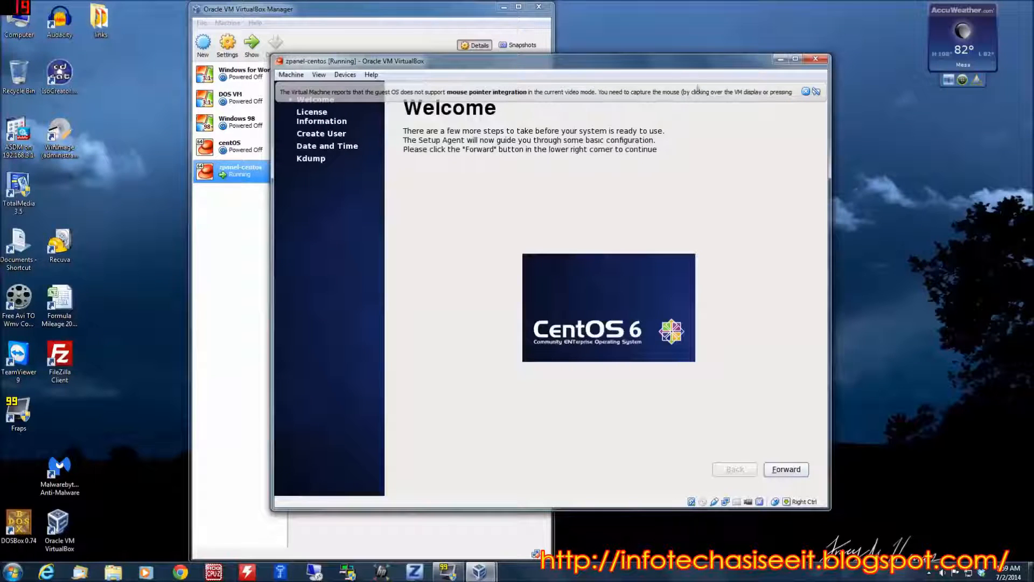
Accept the license agreement and create the regular account "user" with full name "user" and a confirmed account password, keeping the weak password
click(792, 471)
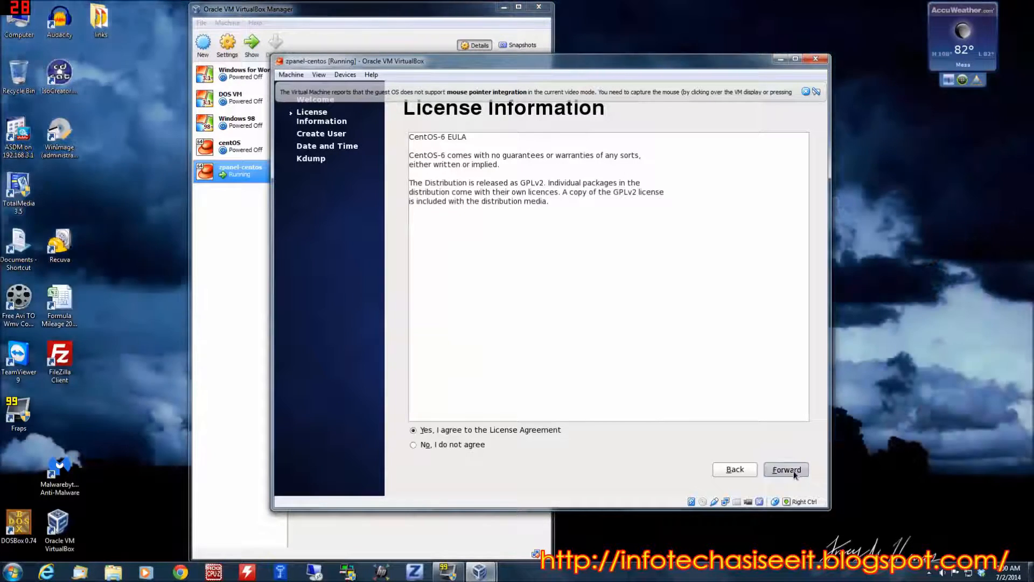
click(793, 470)
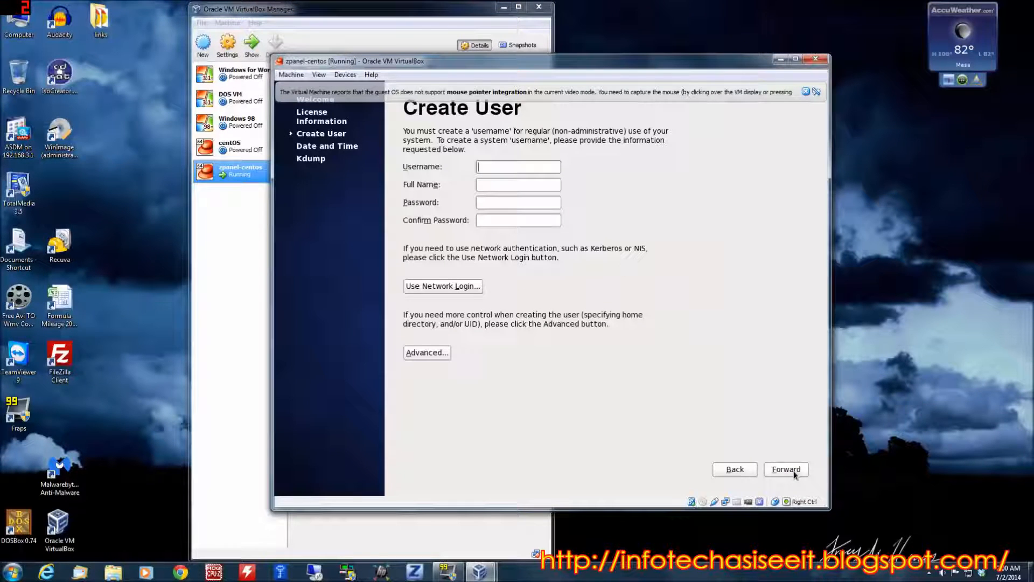
text(user)
key(Tab)
text(userpasswo)
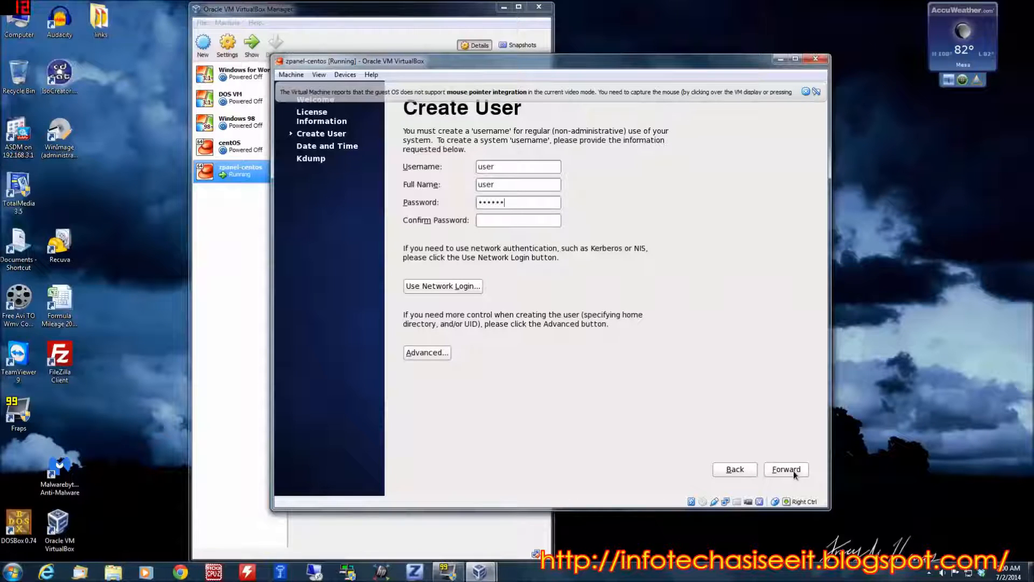
text(rdpasswor)
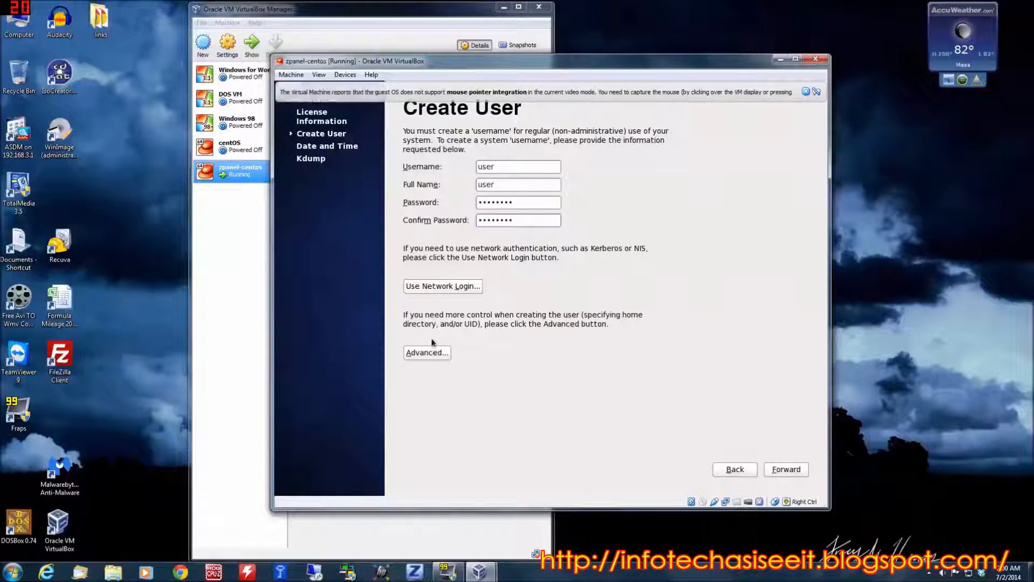
click(784, 469)
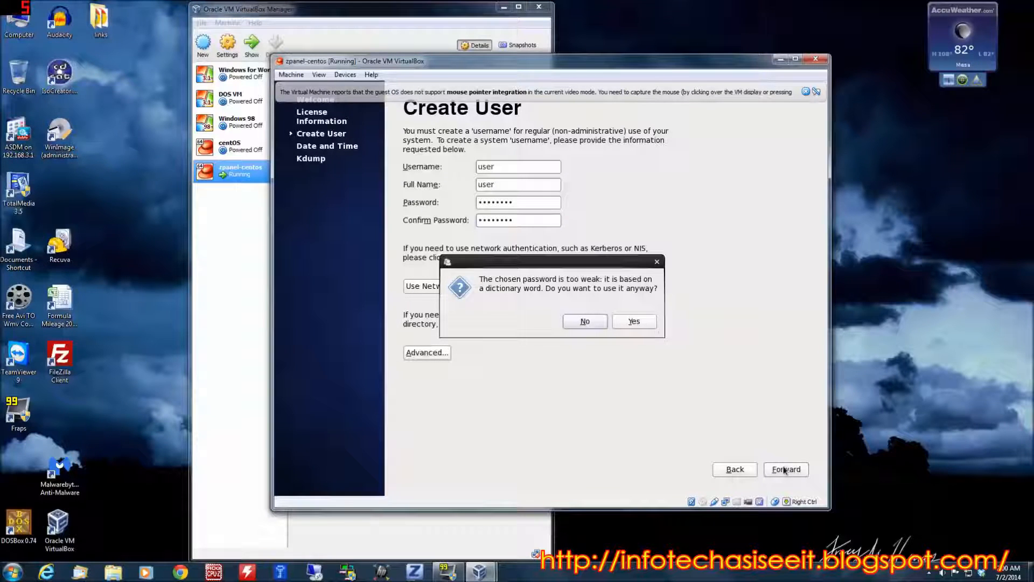
click(647, 323)
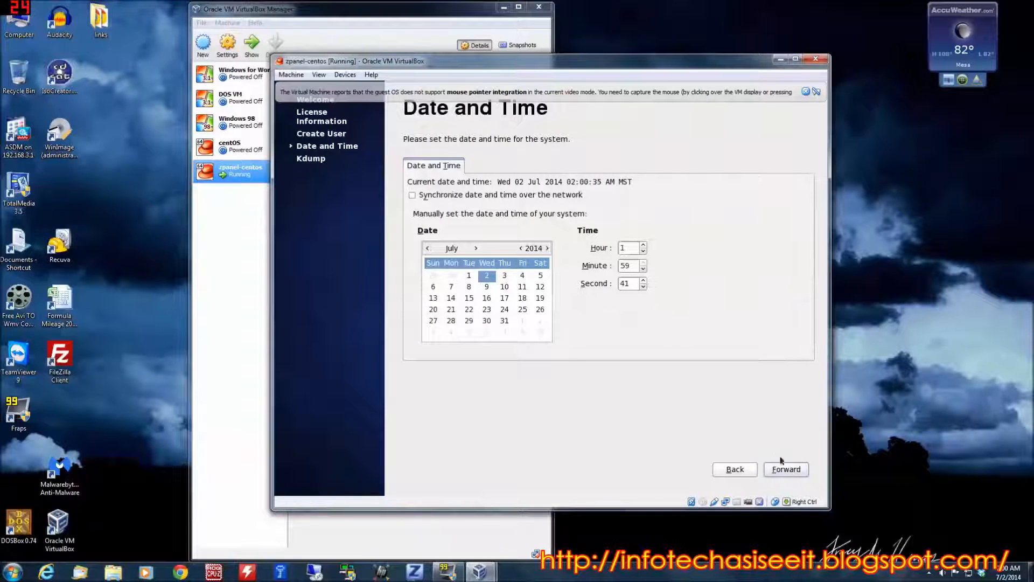
Enable synchronizing the date and time over the network, keeping the default NTP servers
click(790, 470)
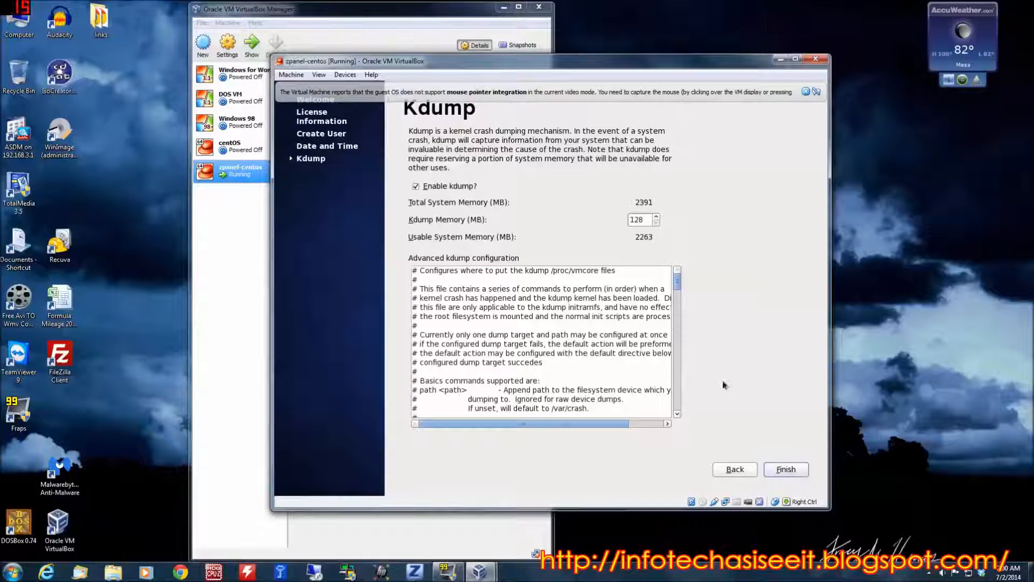
click(732, 471)
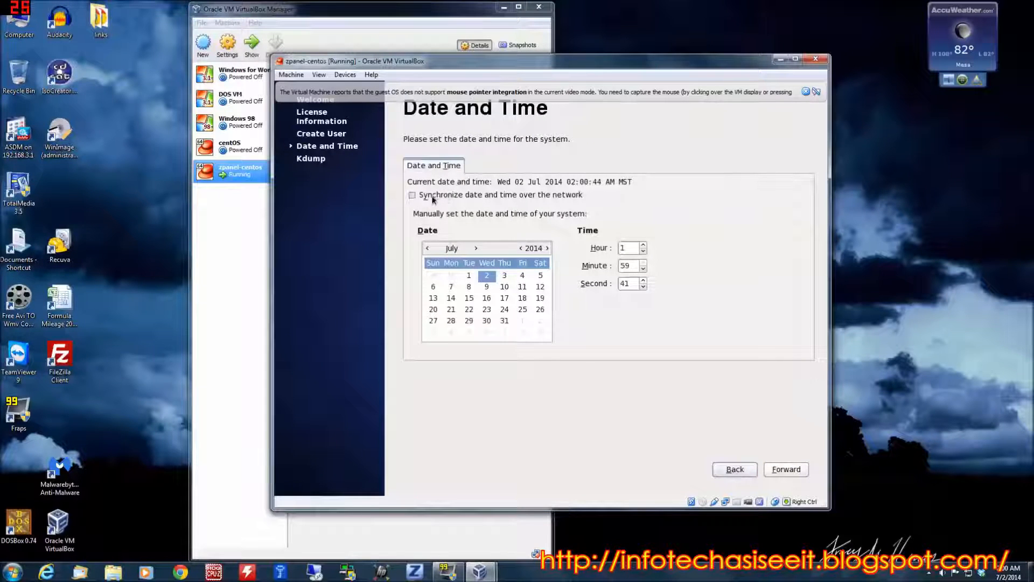
click(412, 196)
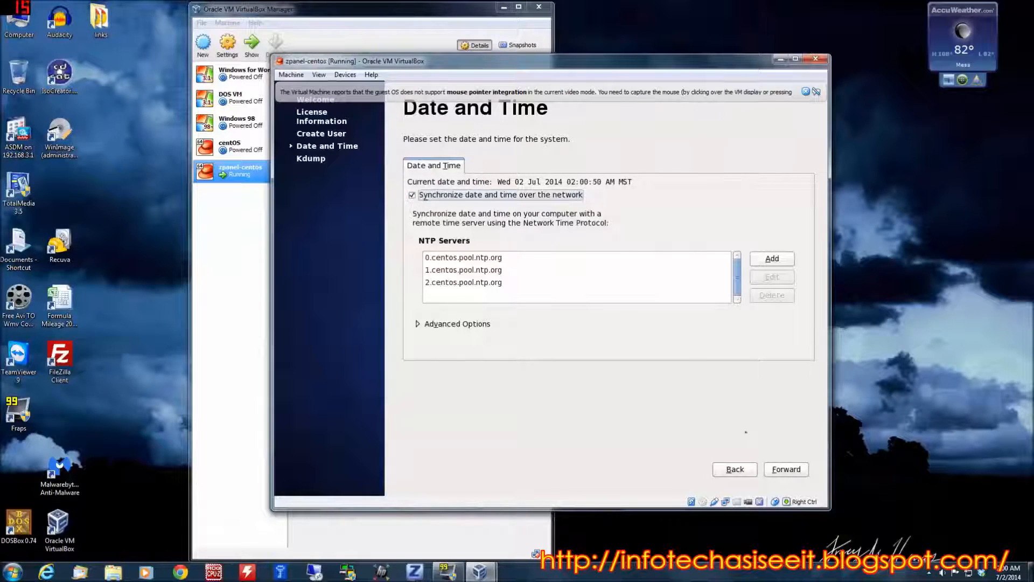
click(787, 469)
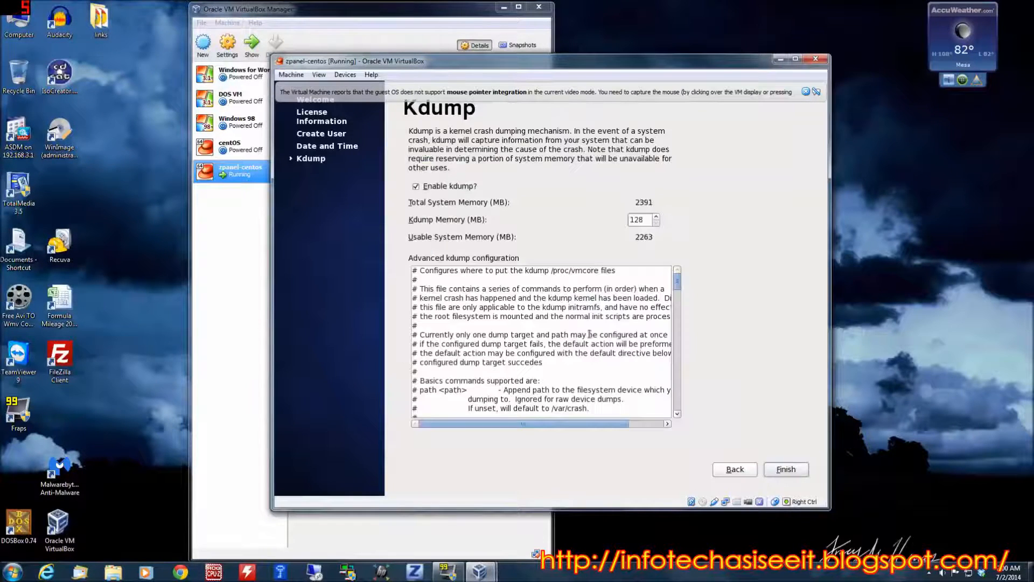
Finish the setup with kdump enabled at 128 MB and agree to reboot the system
click(784, 471)
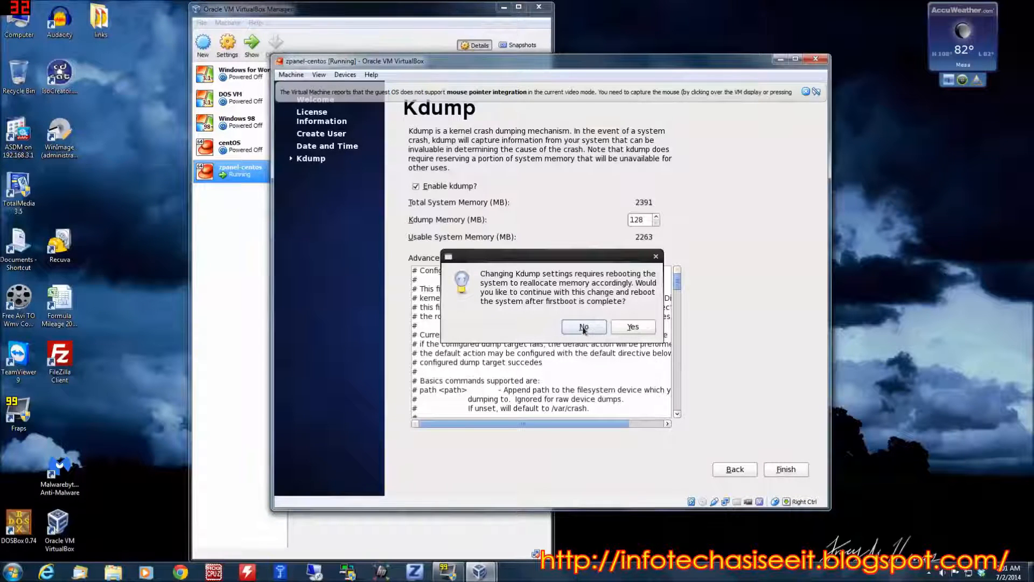
click(643, 330)
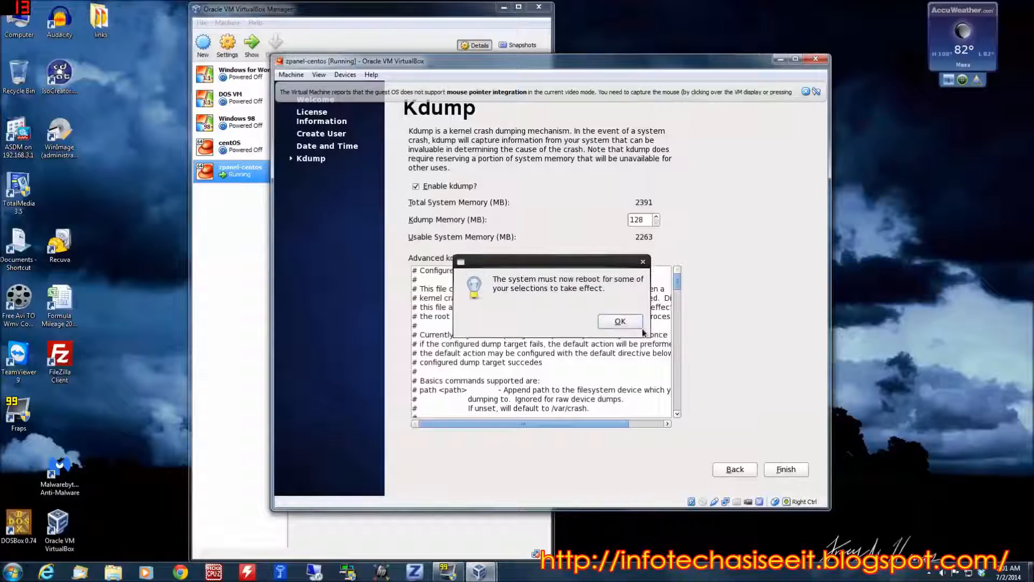
click(620, 323)
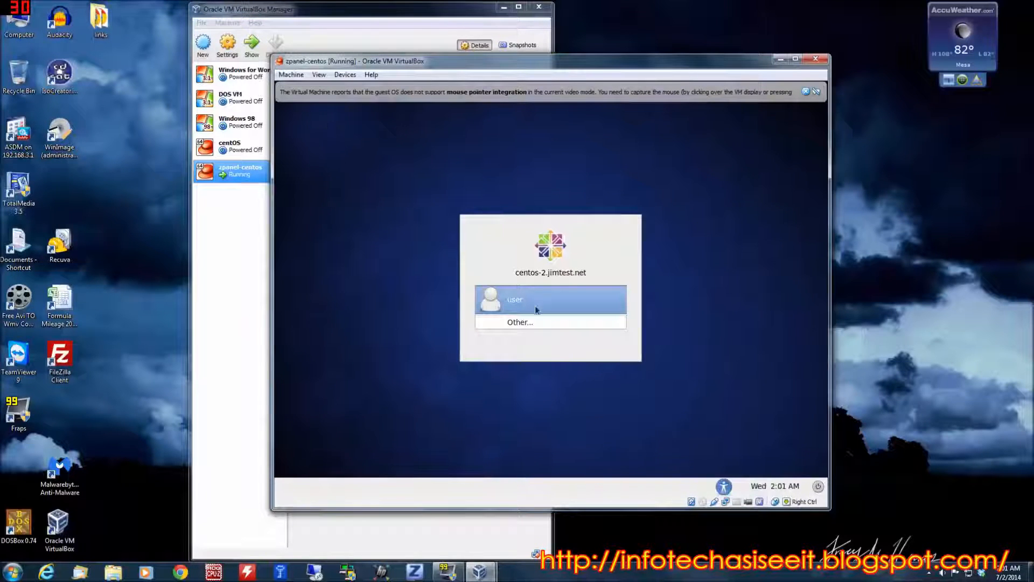
Log in to the desktop as "user" with the account password and dismiss the mouse pointer integration notice
click(558, 299)
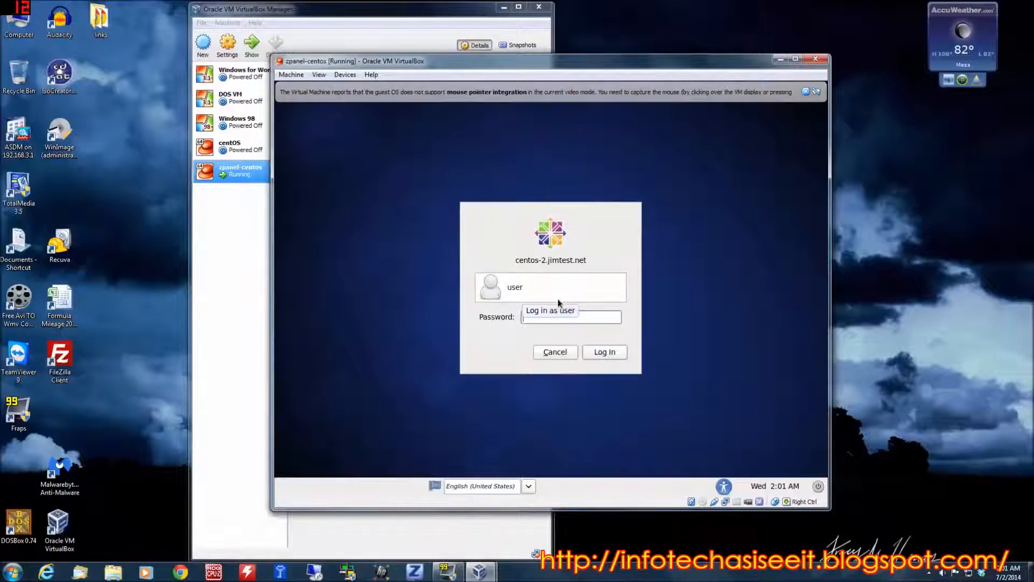
text(password)
key(Return)
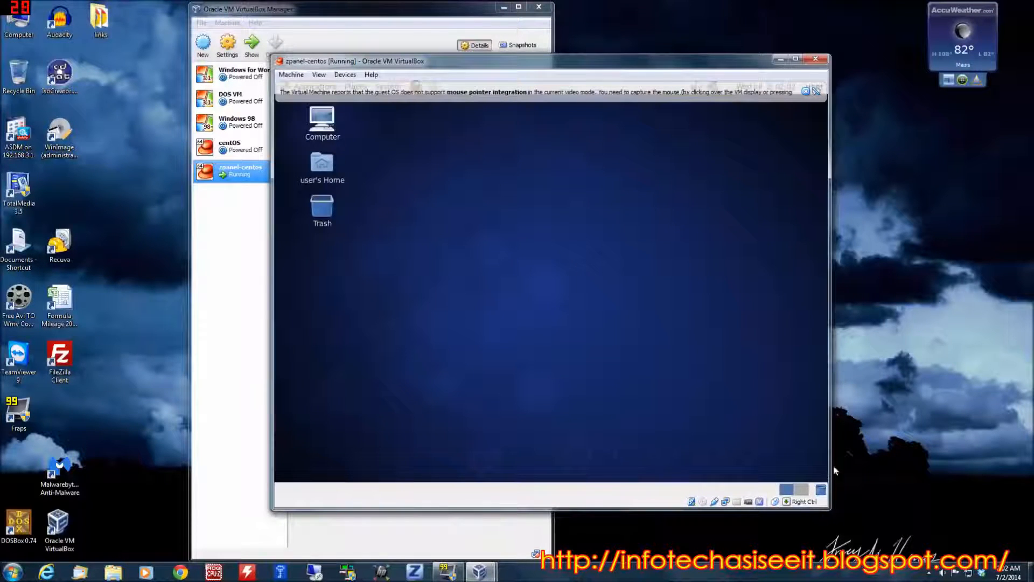
click(816, 91)
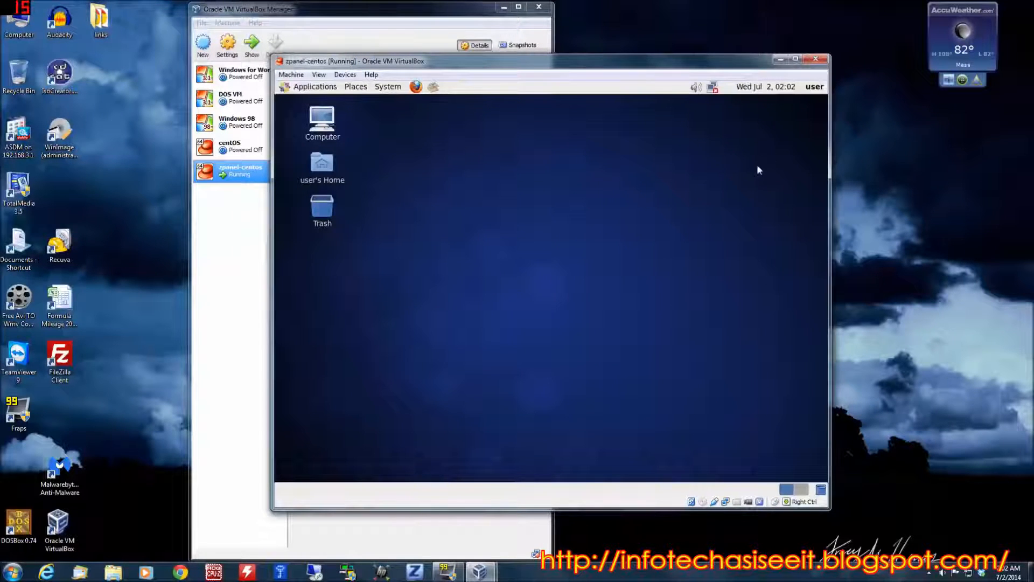
click(668, 212)
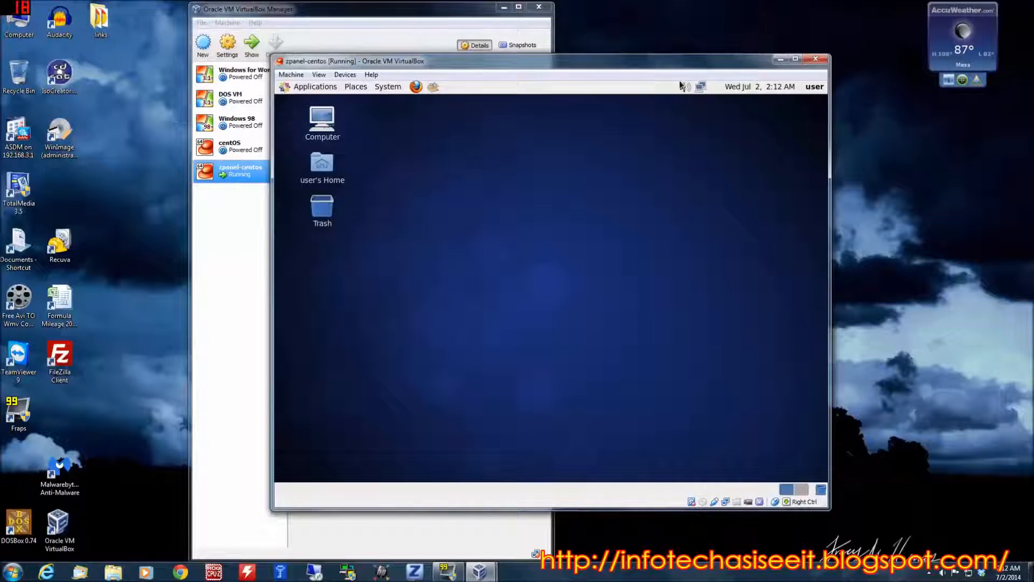
Open the list of network connections for editing
mouse_move(701, 88)
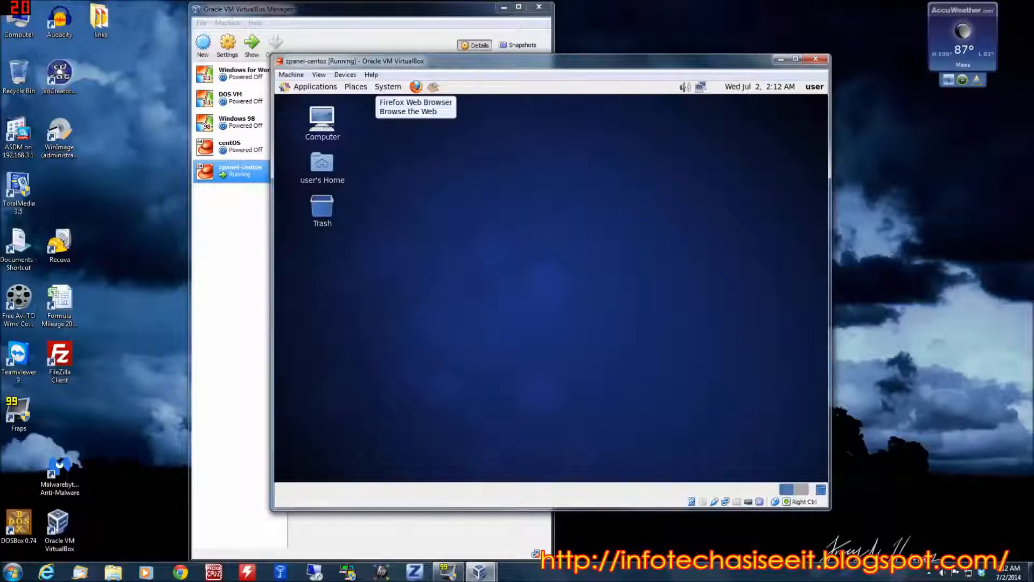
right_click(700, 89)
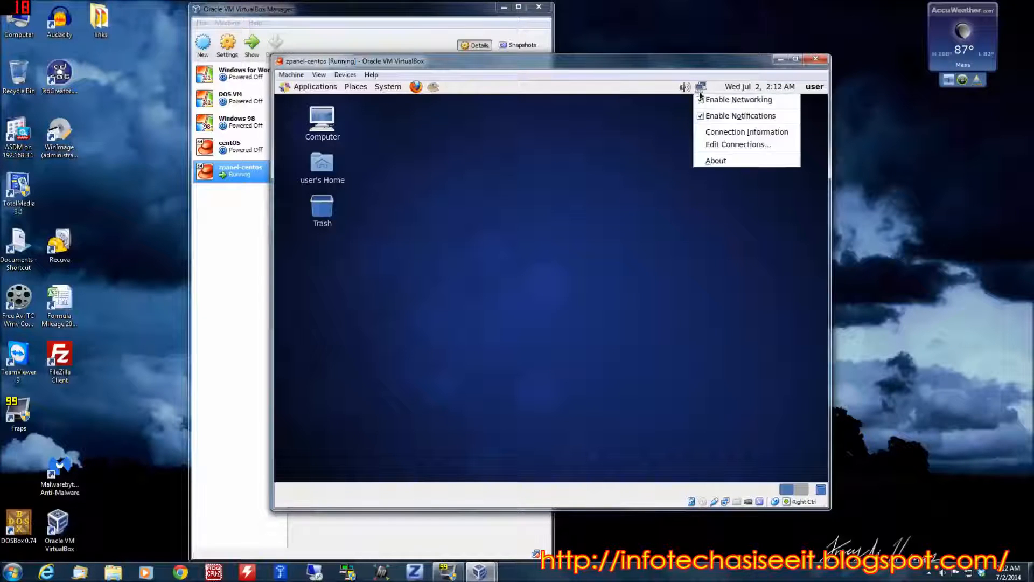
click(725, 146)
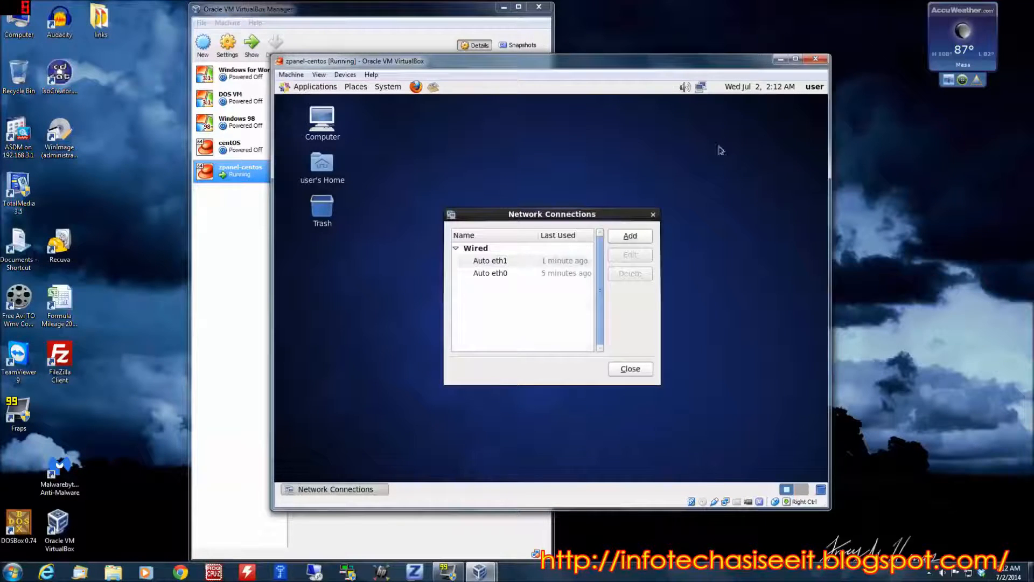
Examine the IPv4 settings and available methods of the Auto eth1 connection, and close its editor without changes
click(487, 261)
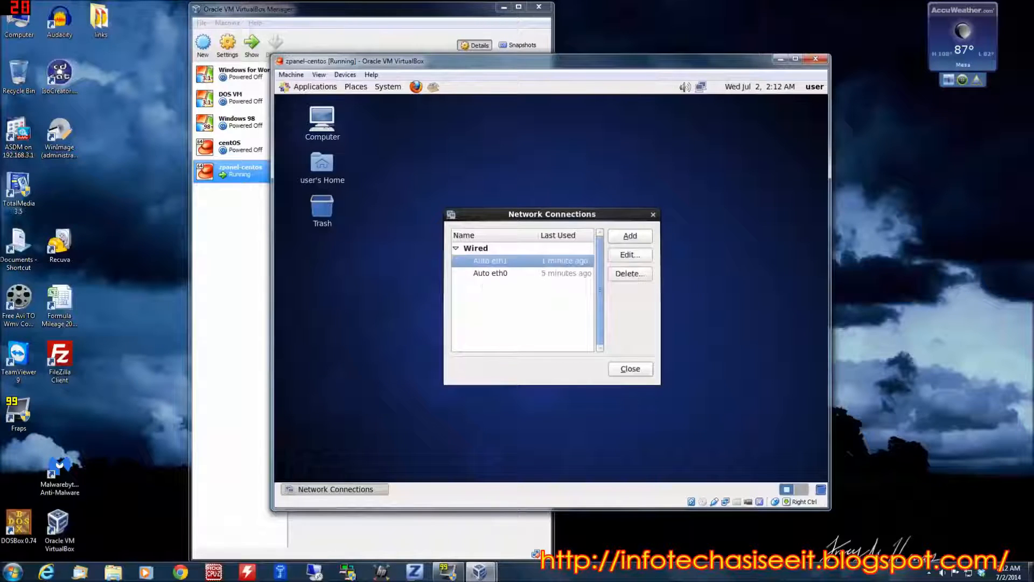
click(639, 257)
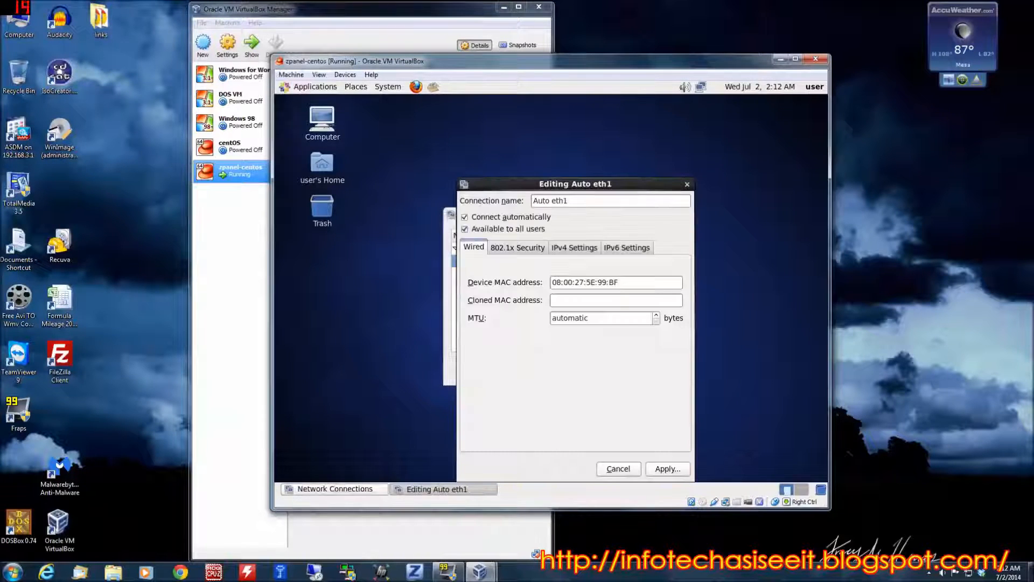
click(581, 250)
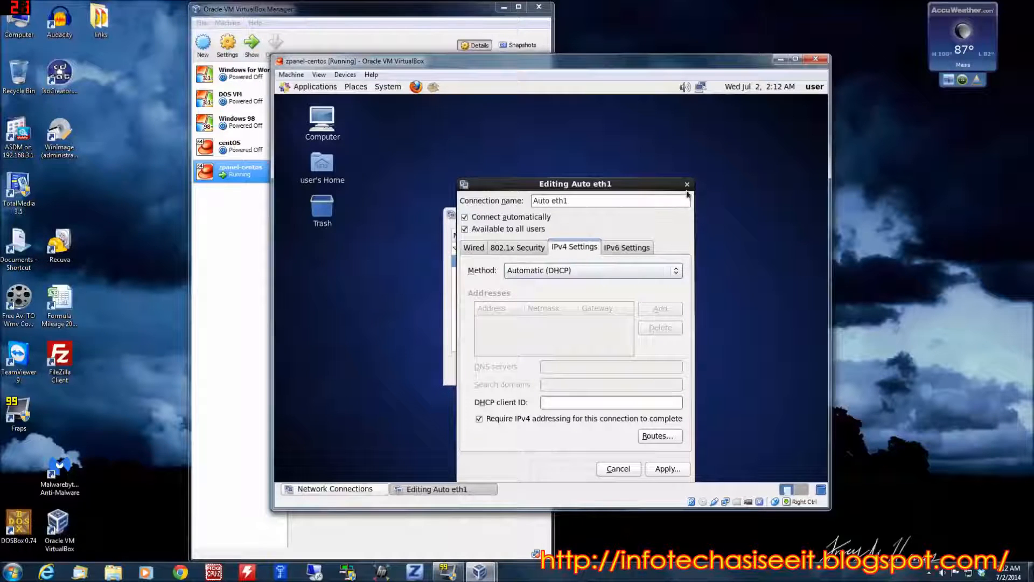
click(648, 274)
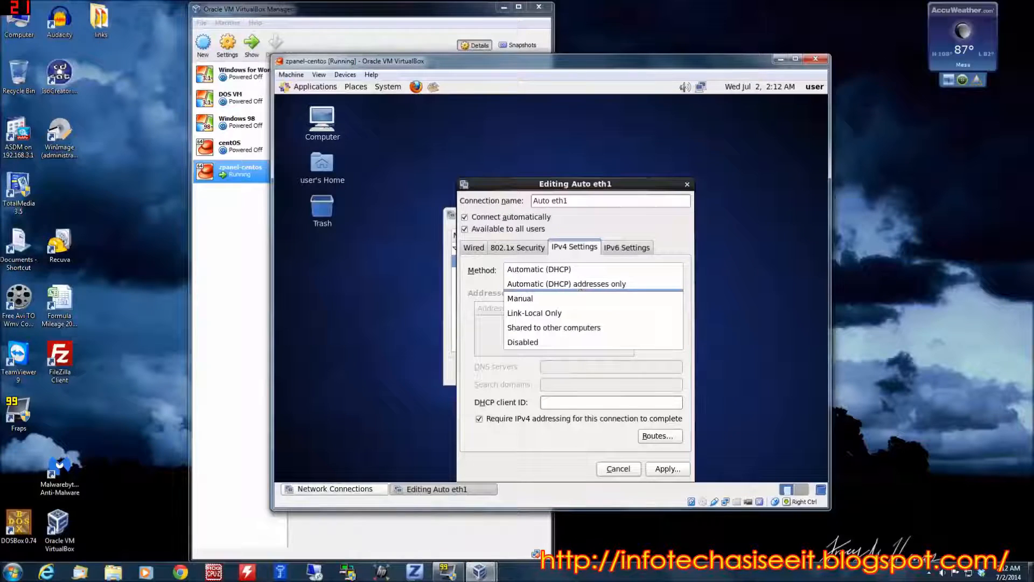
click(688, 188)
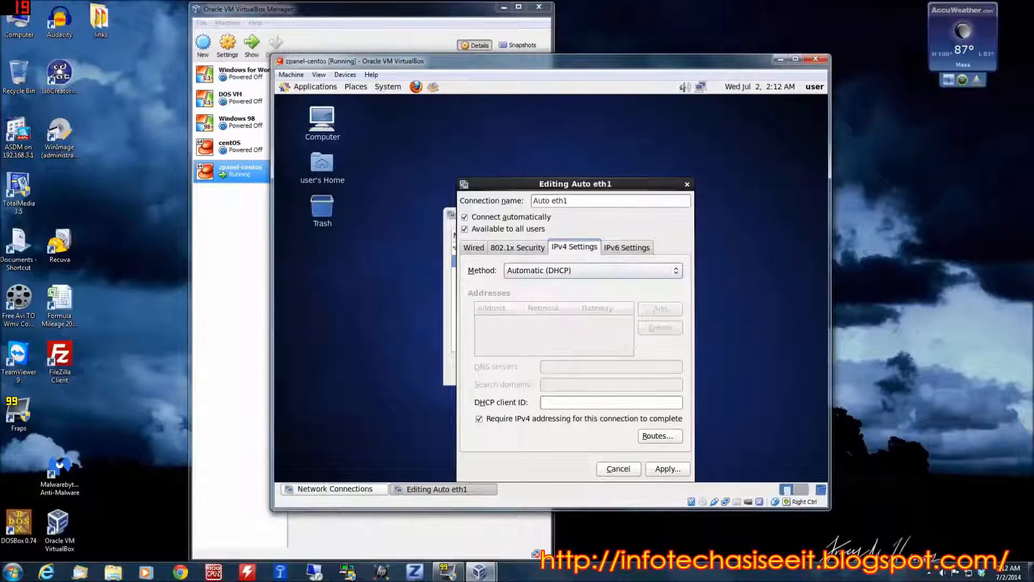
click(687, 184)
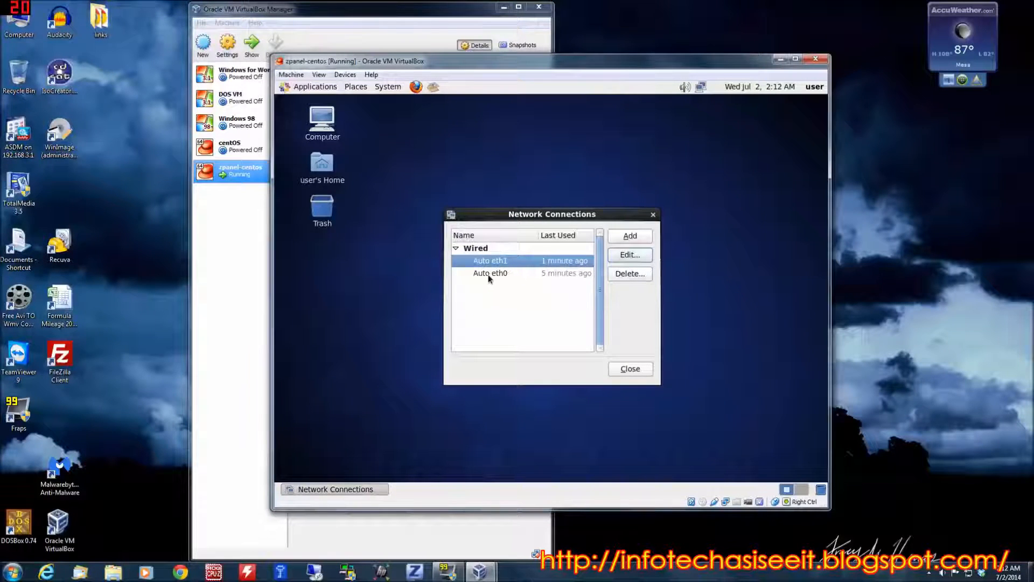
Delete the Auto eth0 connection, authorizing the change with the root password
right_click(700, 87)
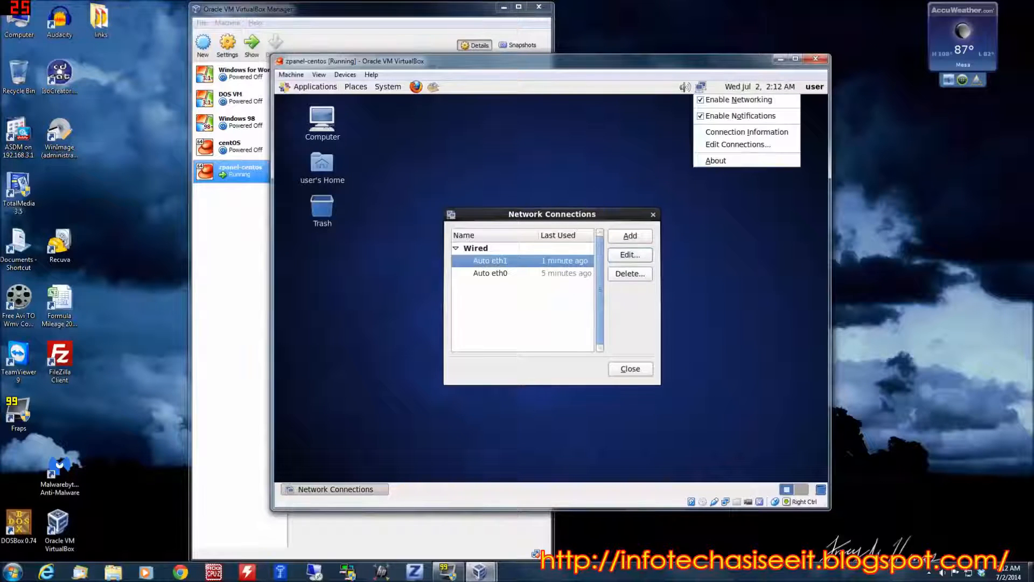
click(687, 118)
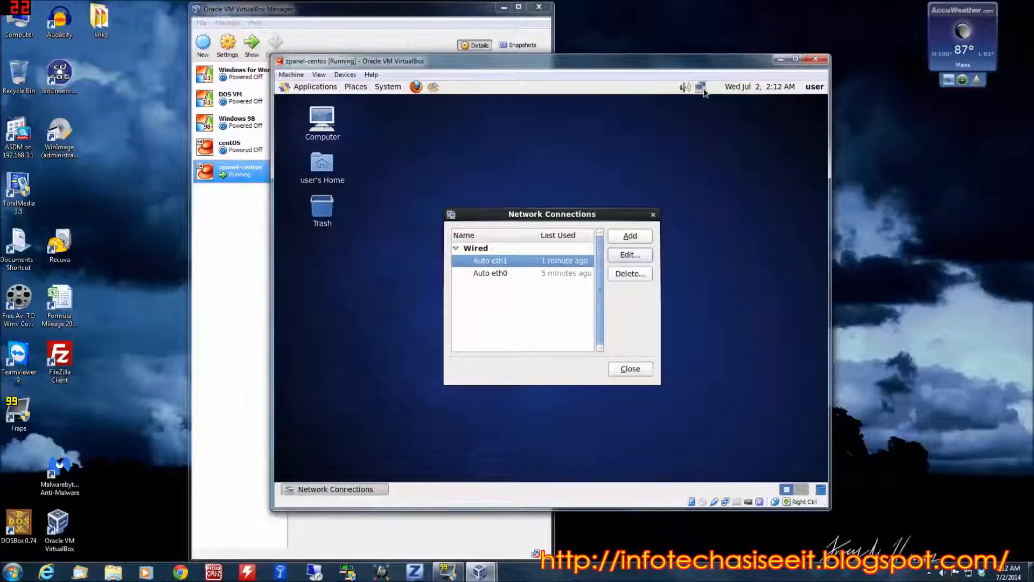
click(496, 273)
click(627, 275)
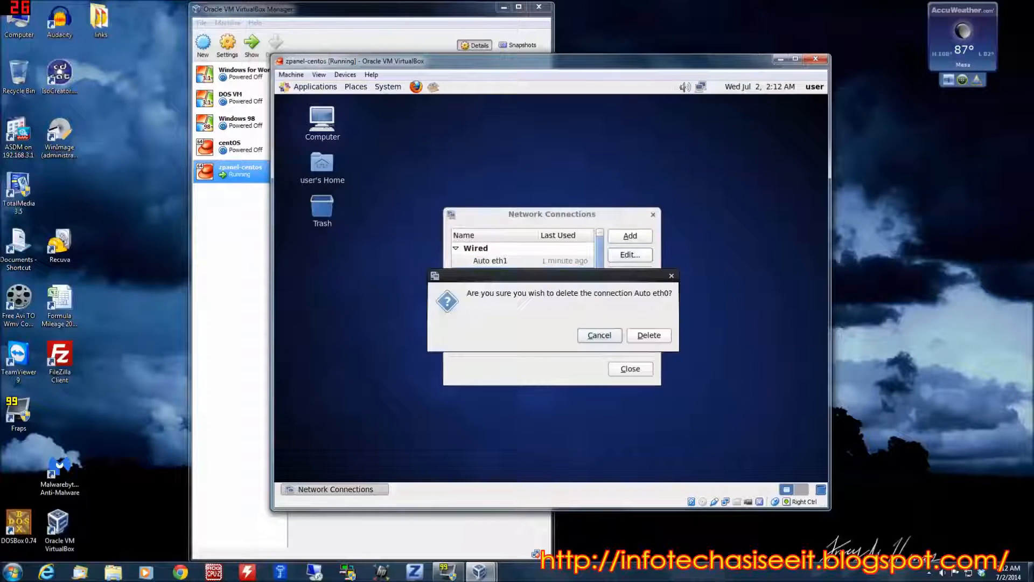
click(653, 336)
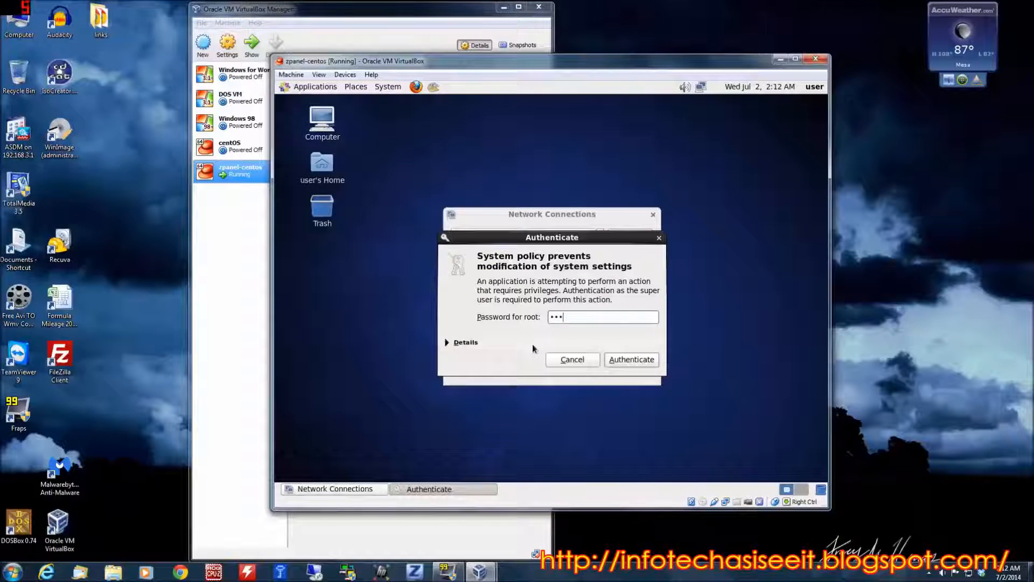
text(******)
key(Return)
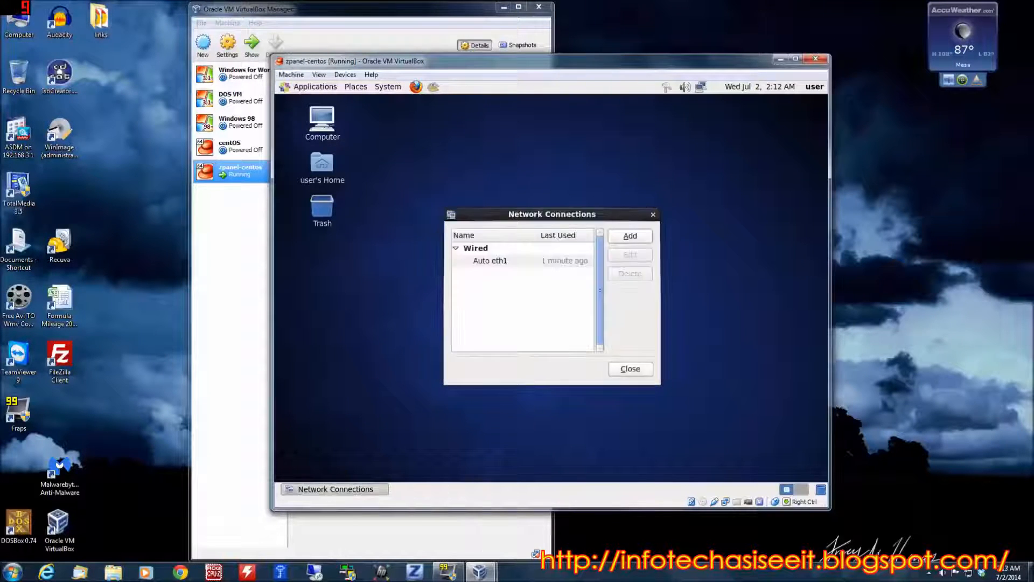
Open the Auto eth1 connection for editing and set its IPv4 method to Manual
click(513, 262)
click(633, 257)
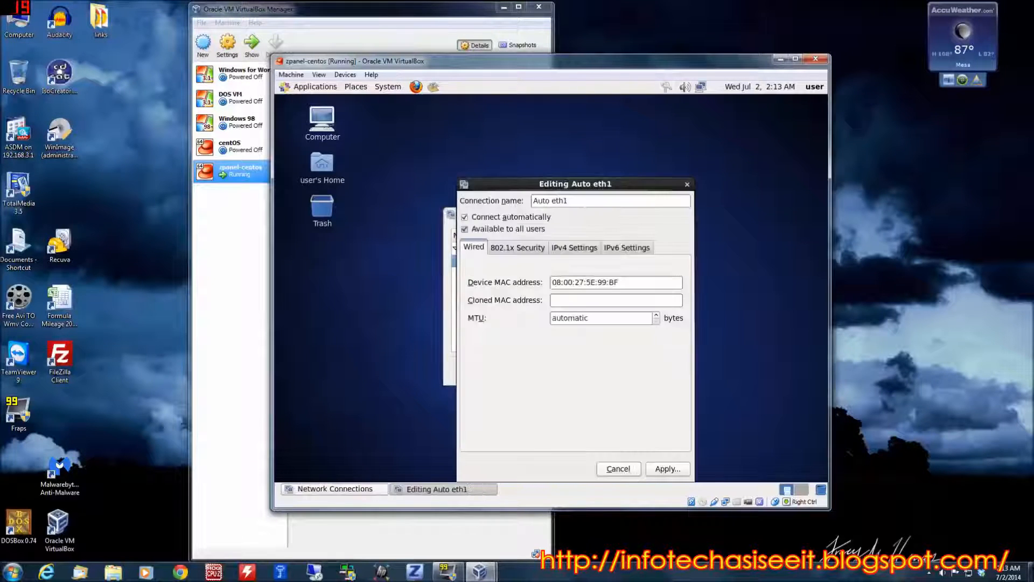
click(567, 249)
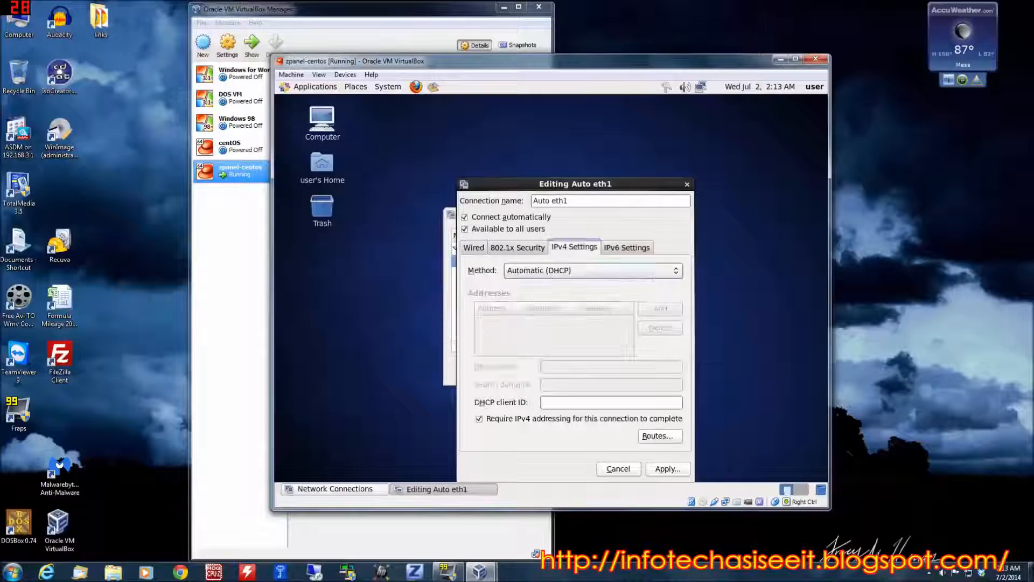
click(572, 274)
click(557, 299)
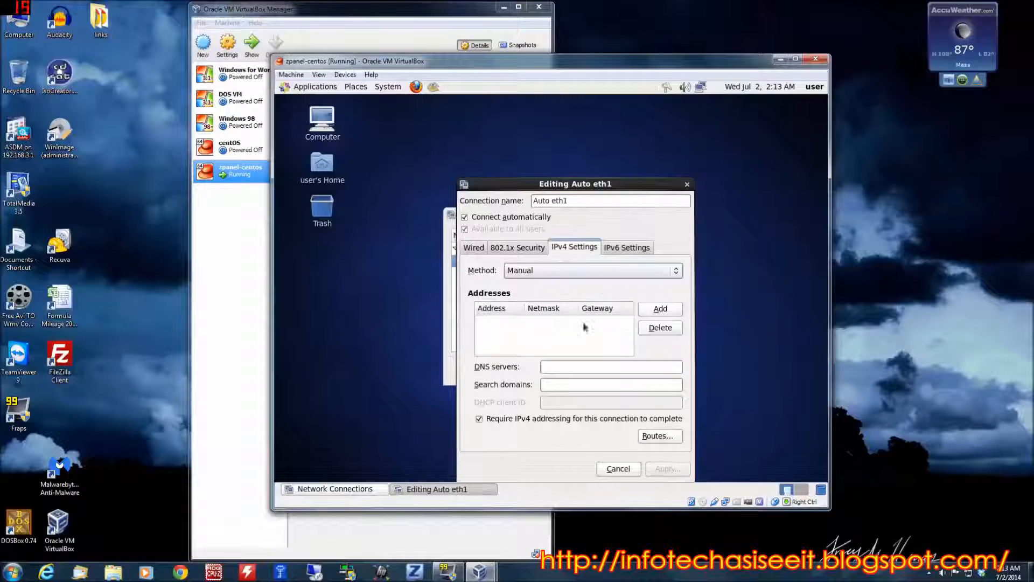
Add an IPv4 address entry to Auto eth1 with the address 192.168.1.79
click(660, 309)
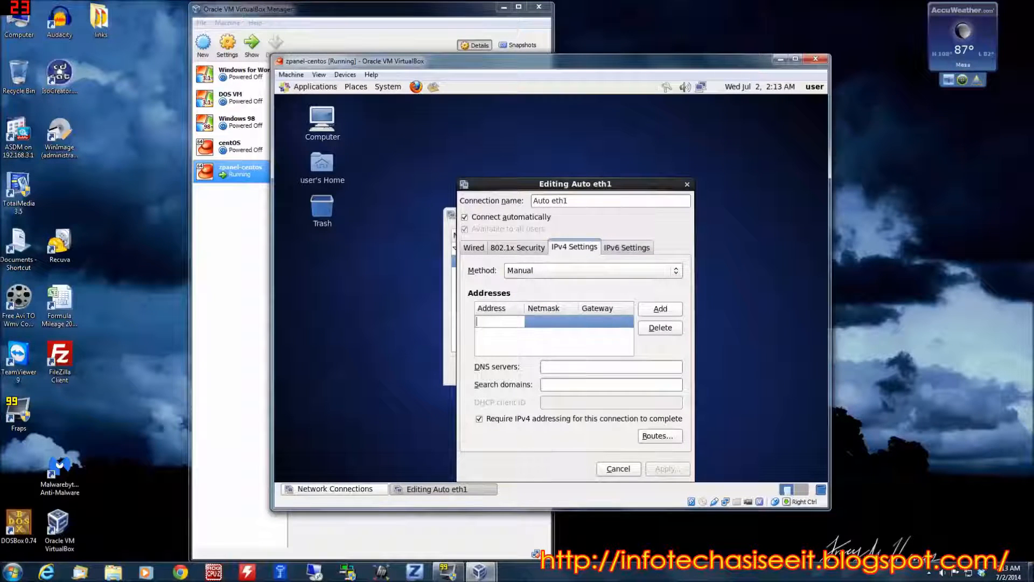
text(192.168.1.)
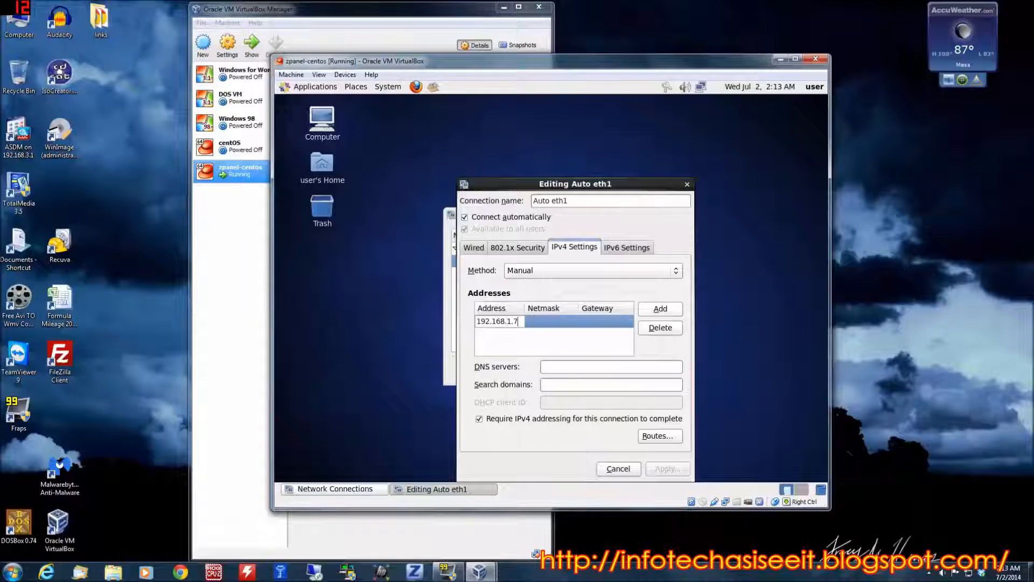
text(79)
key(Return)
text(1)
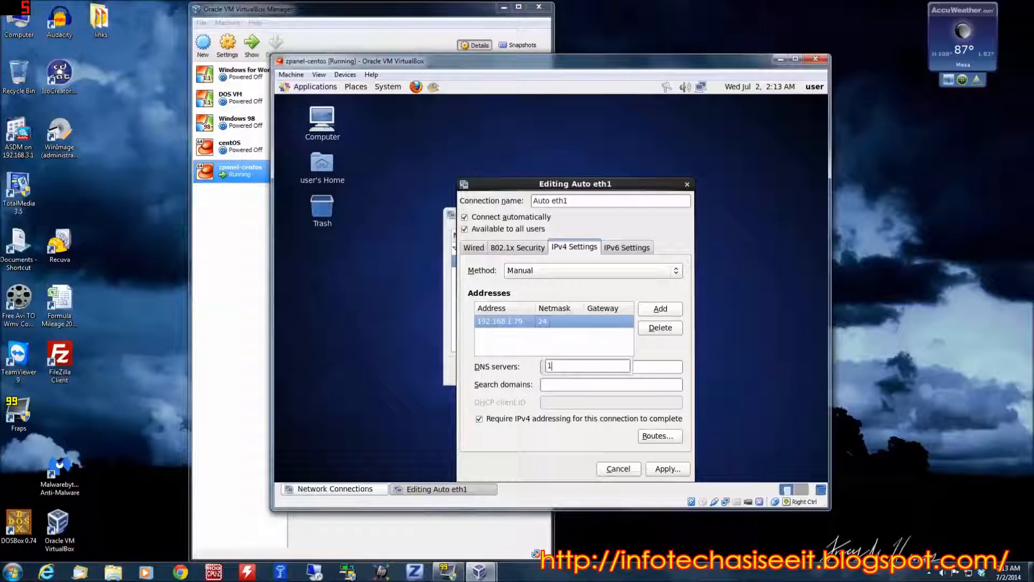
key(BackSpace)
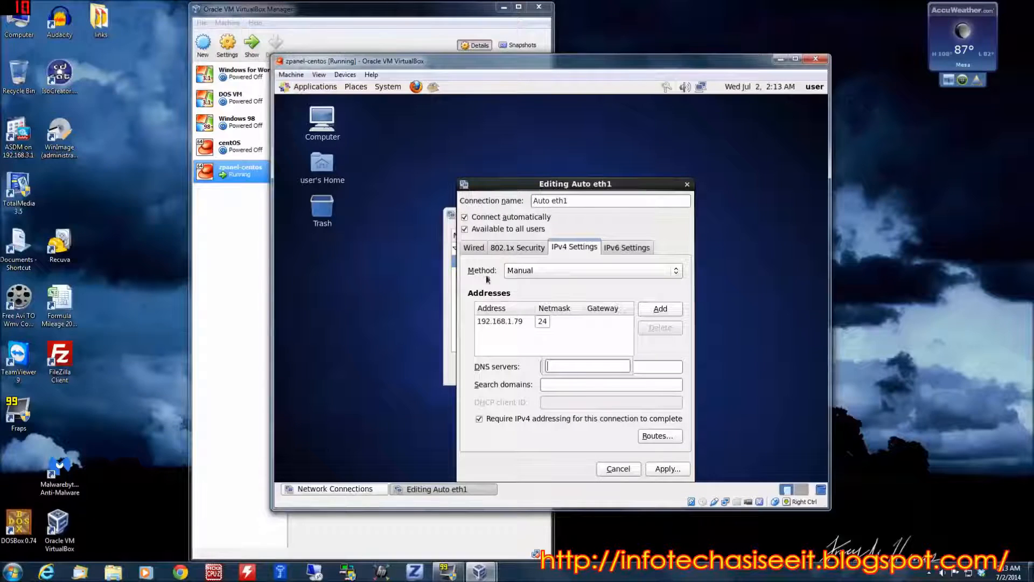
Set the netmask of the IPv4 address entry to 16
click(549, 323)
click(548, 323)
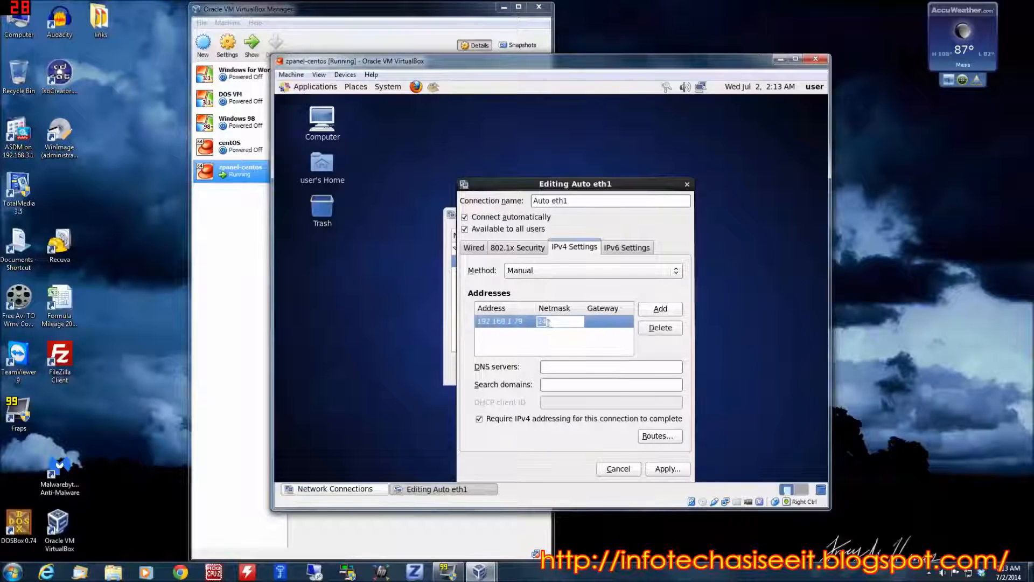
text(16)
key(Return)
text(19)
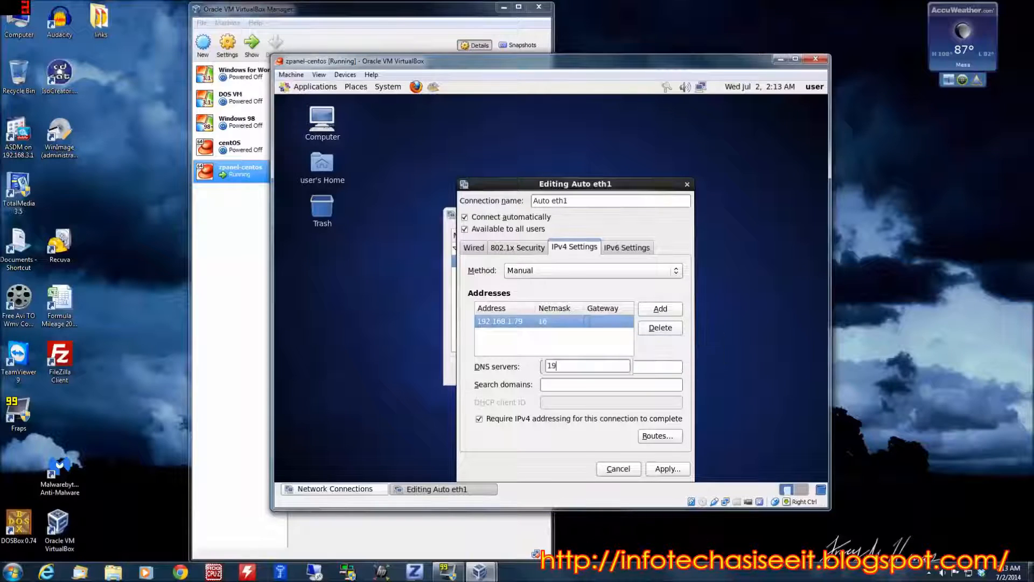
key(BackSpace)
key(BackSpace)
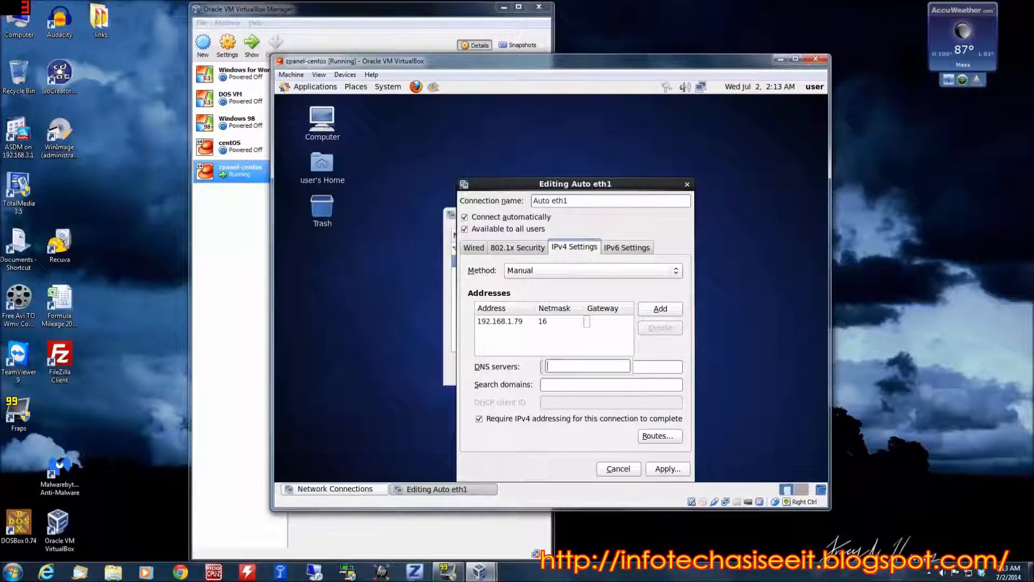
Set the gateway of the IPv4 address entry to 192.168.3.1
click(578, 322)
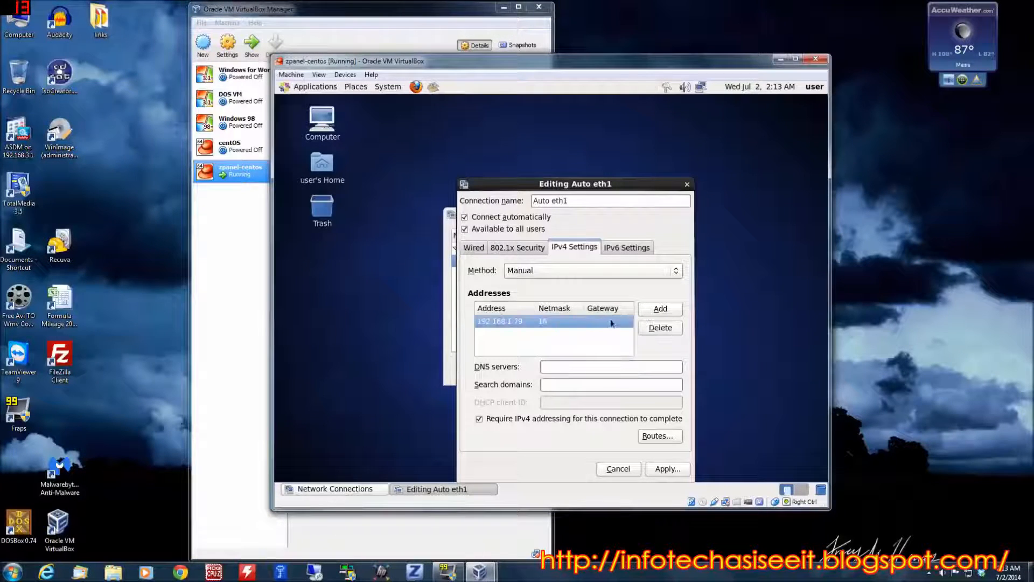
click(611, 322)
text(19)
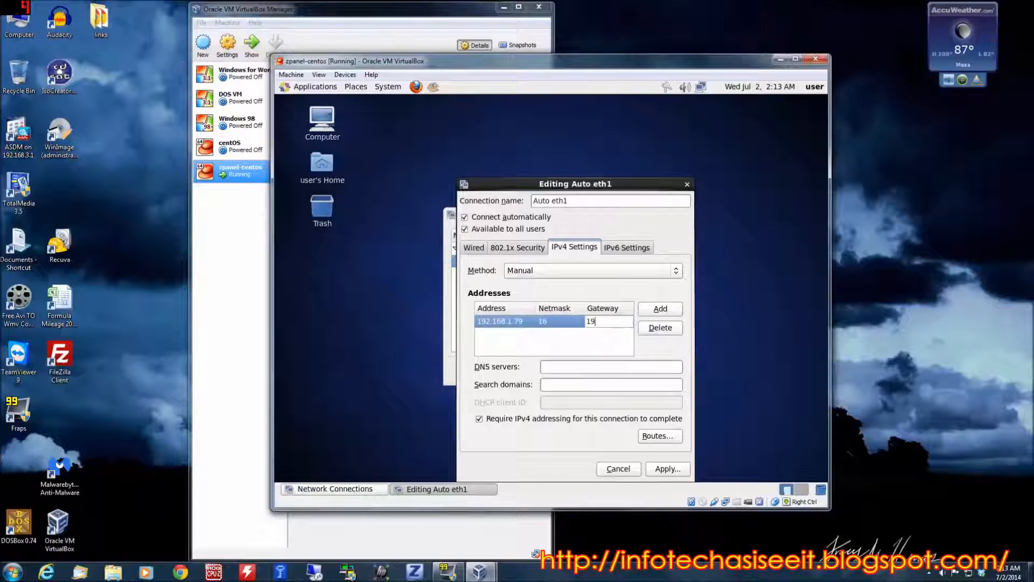
text(2.168.3.1)
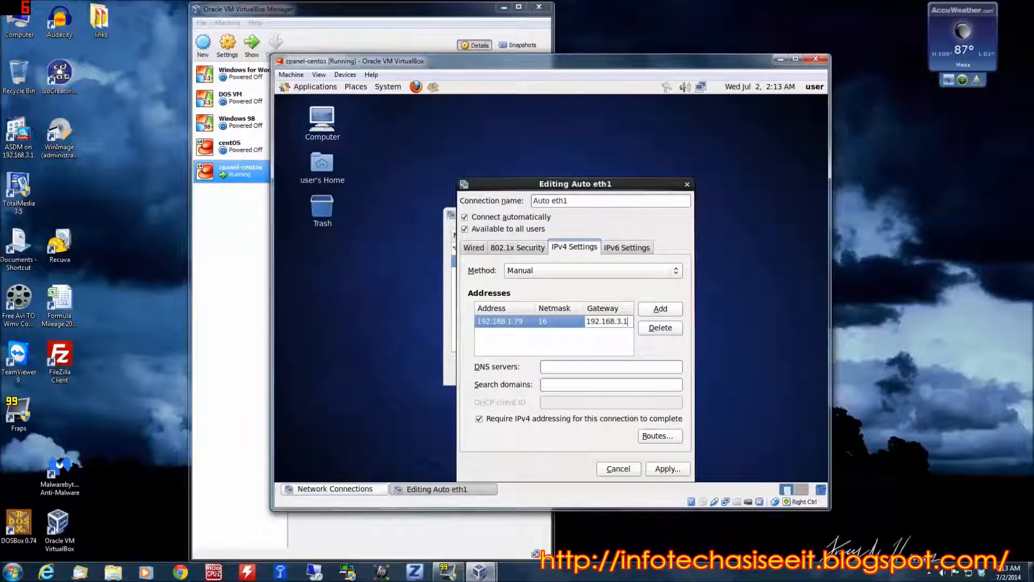
Correct the IPv4 address of the entry to 192.168.3.79
click(509, 322)
click(509, 322)
key(BackSpace)
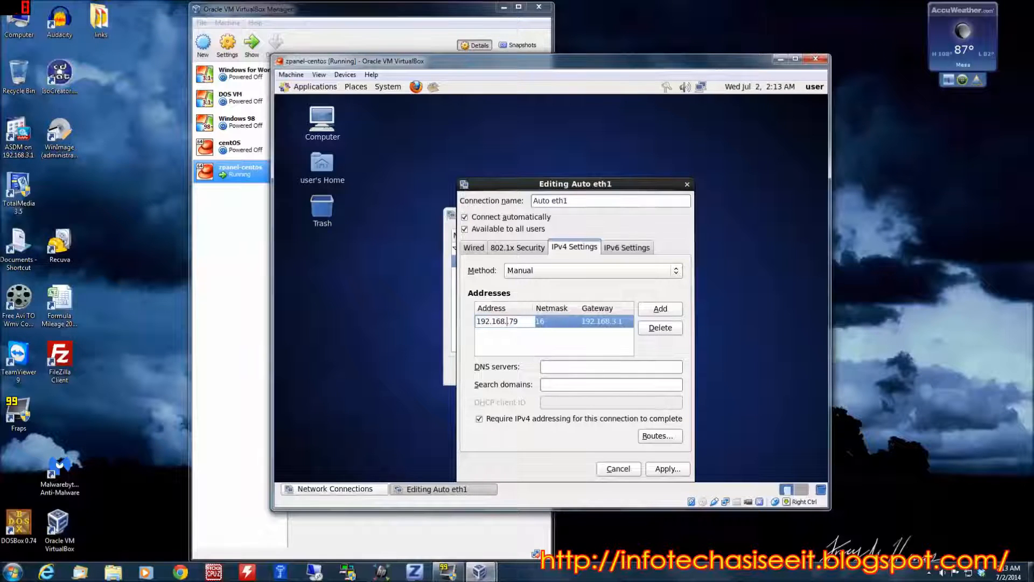
text(3)
Set the DNS servers of the Auto eth1 connection to 192.168.3.1,8.8.8.8
click(587, 366)
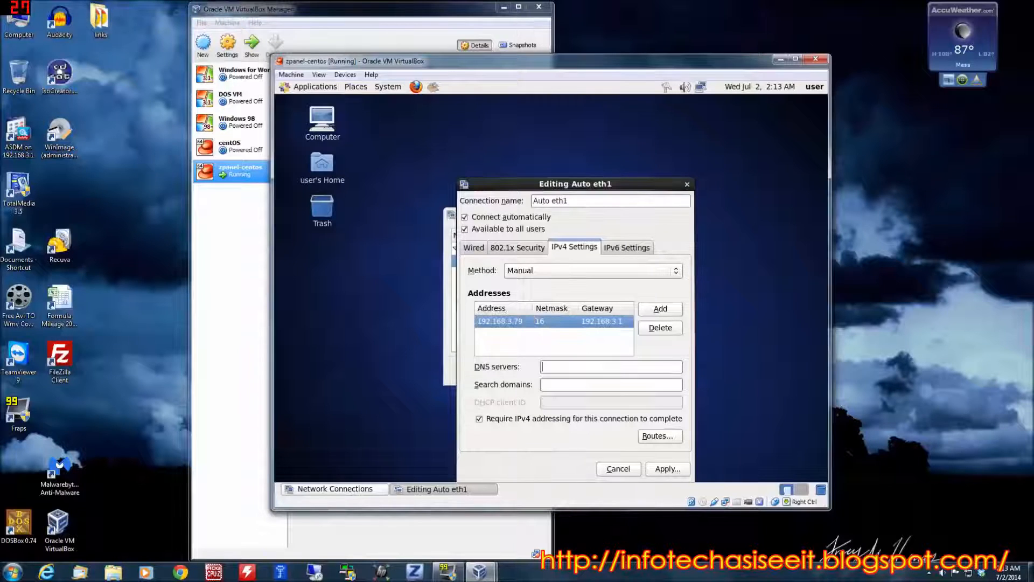
text(19)
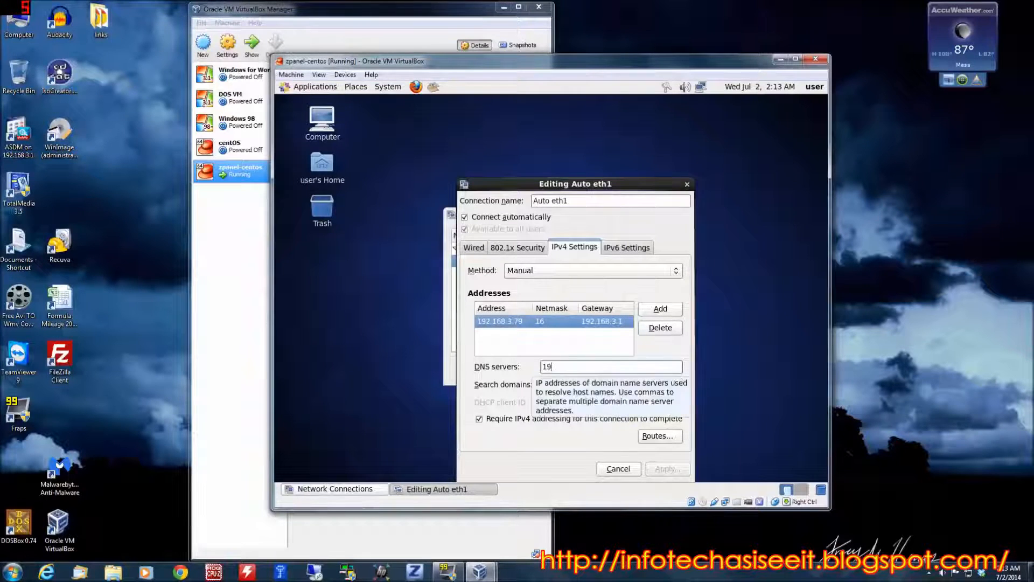
text(2.168.3.1)
text(,)
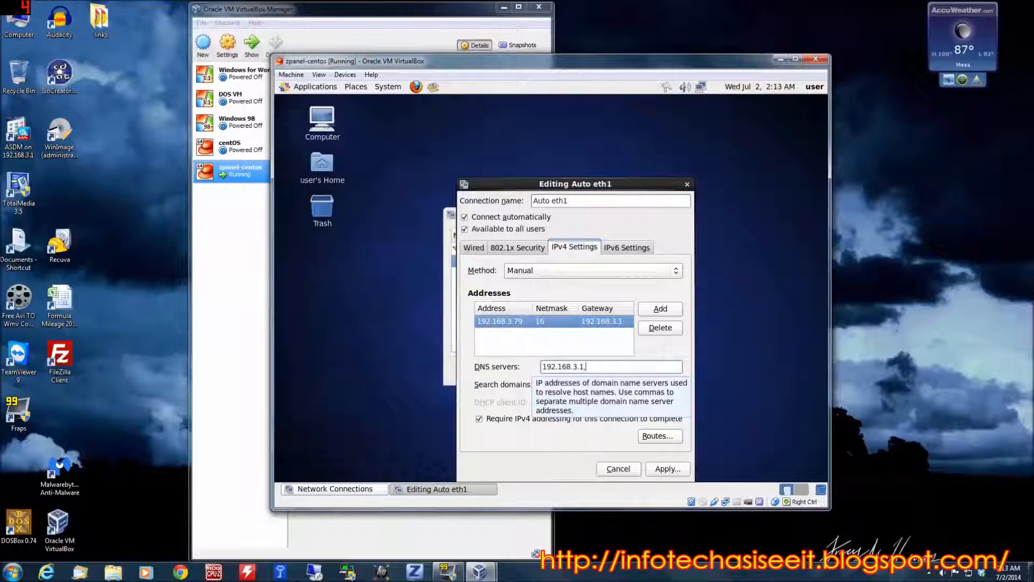
text(8.8.8.8)
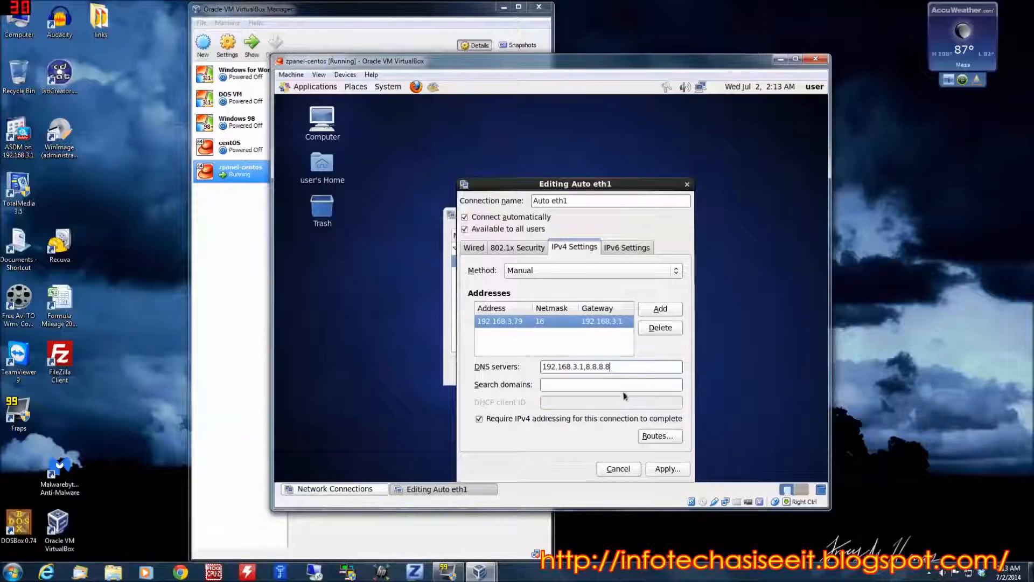
Apply the Auto eth1 changes, then close the list of network connections and dismiss the connection notification
click(622, 387)
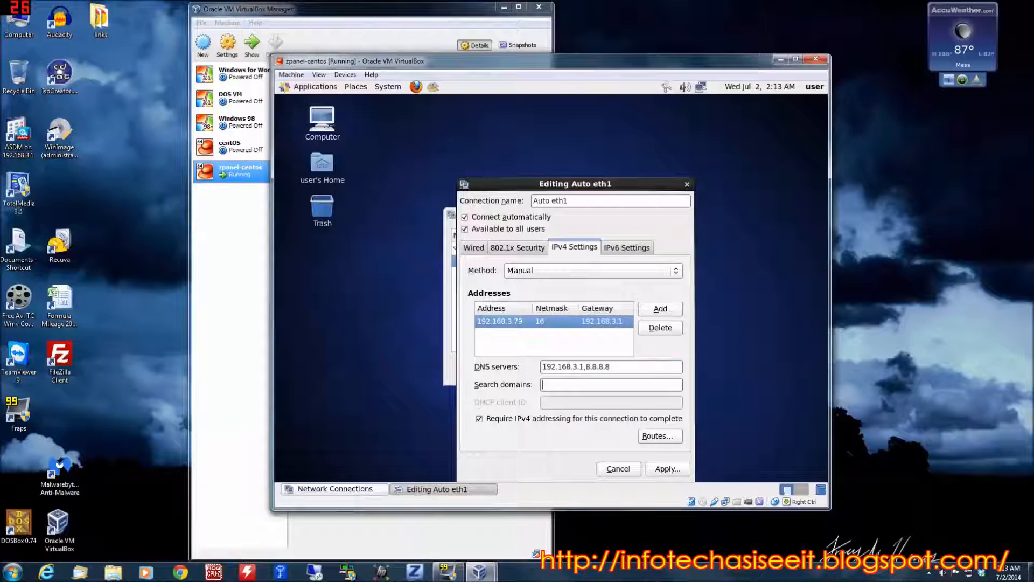
click(670, 469)
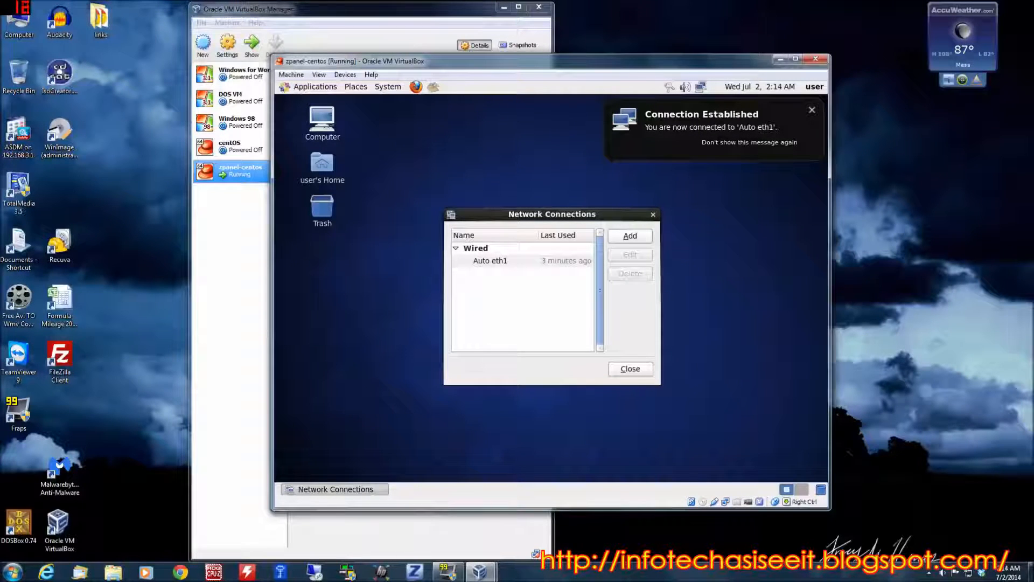
click(630, 370)
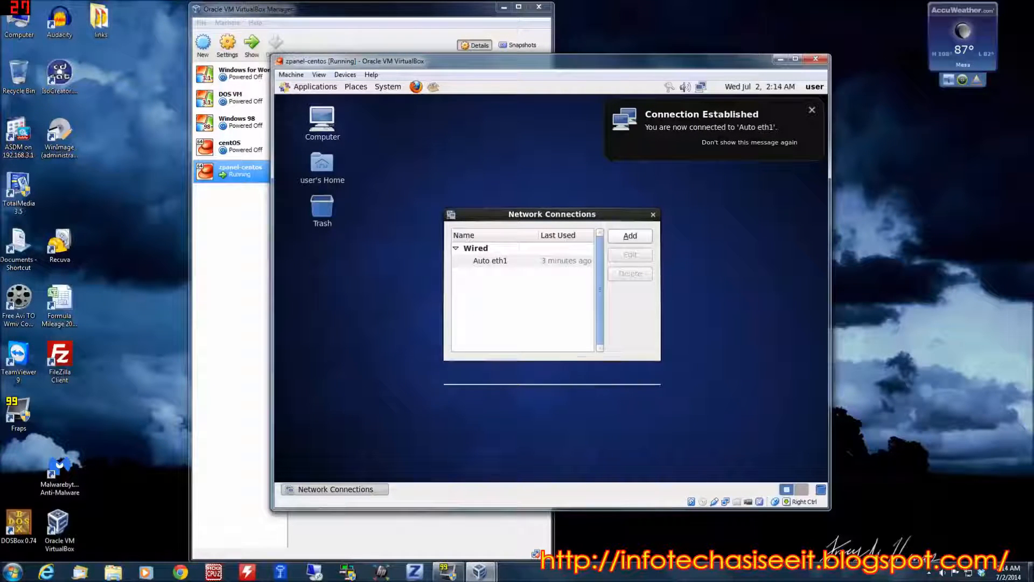
click(812, 110)
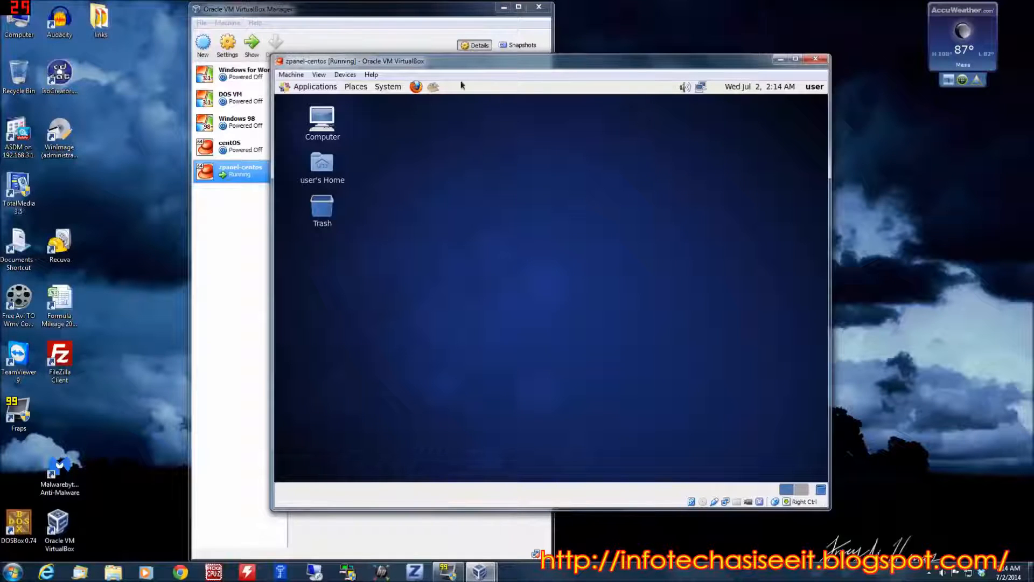
Launch Firefox in the virtual machine and search Google for "zpanel"
click(416, 86)
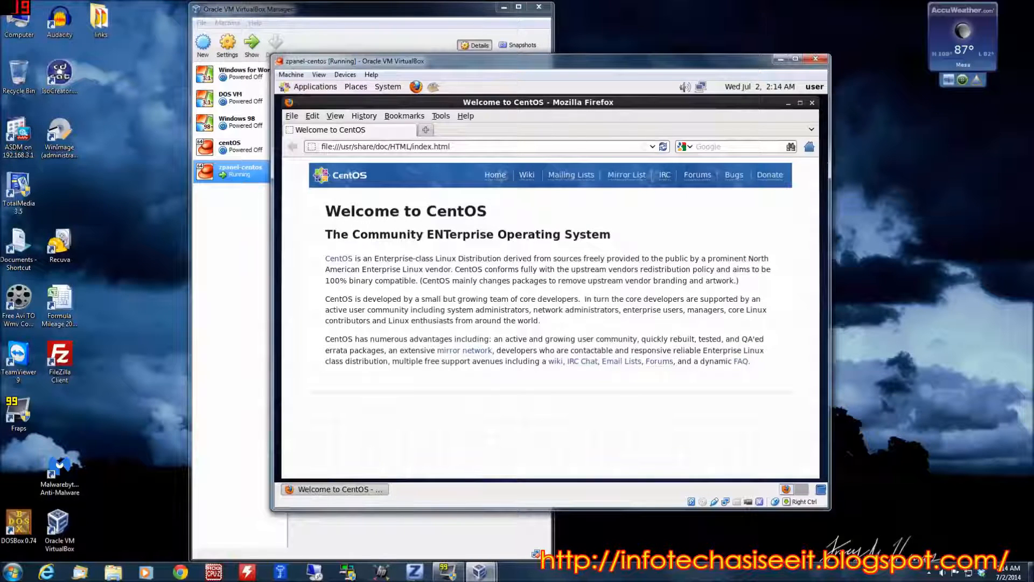
click(698, 146)
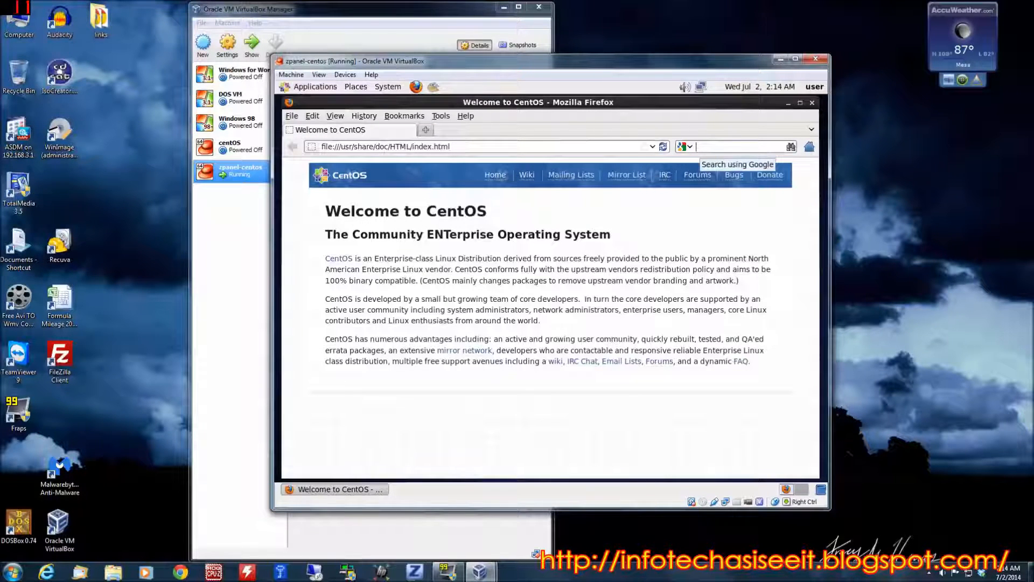
text(zp)
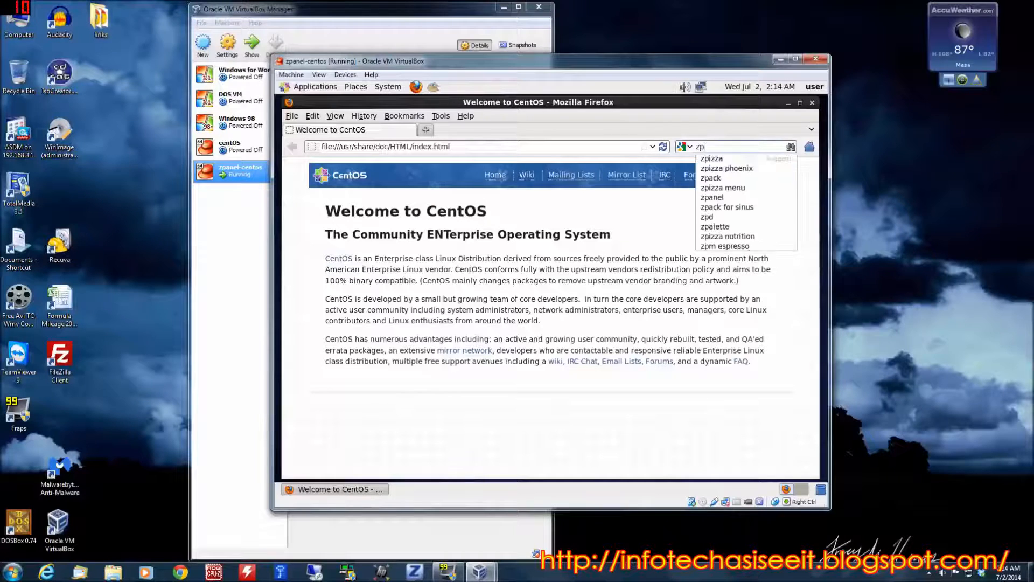
text(anel)
key(Return)
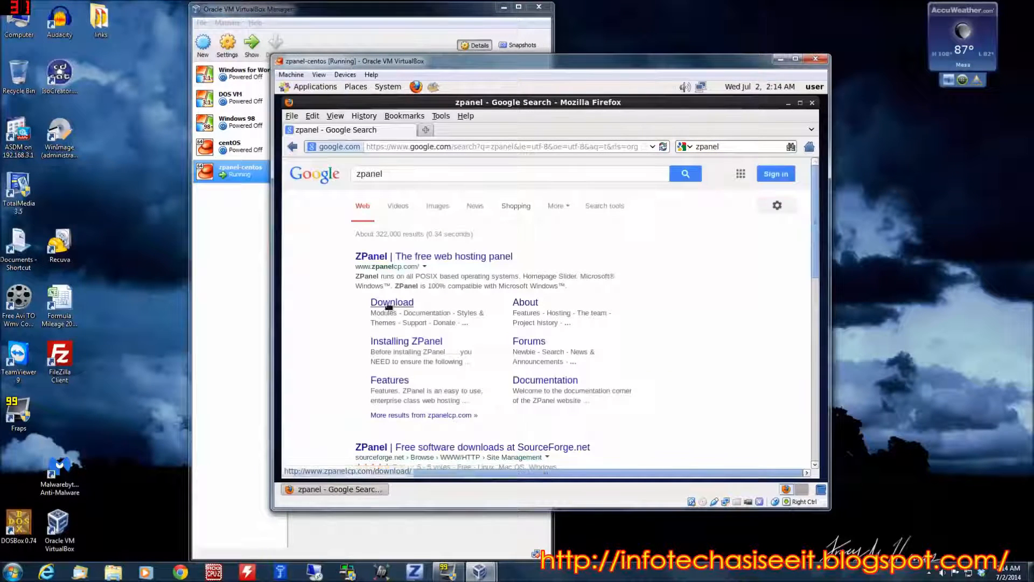
Open the ZPanel download page and copy the CentOS install command for release 10.1.1
click(379, 302)
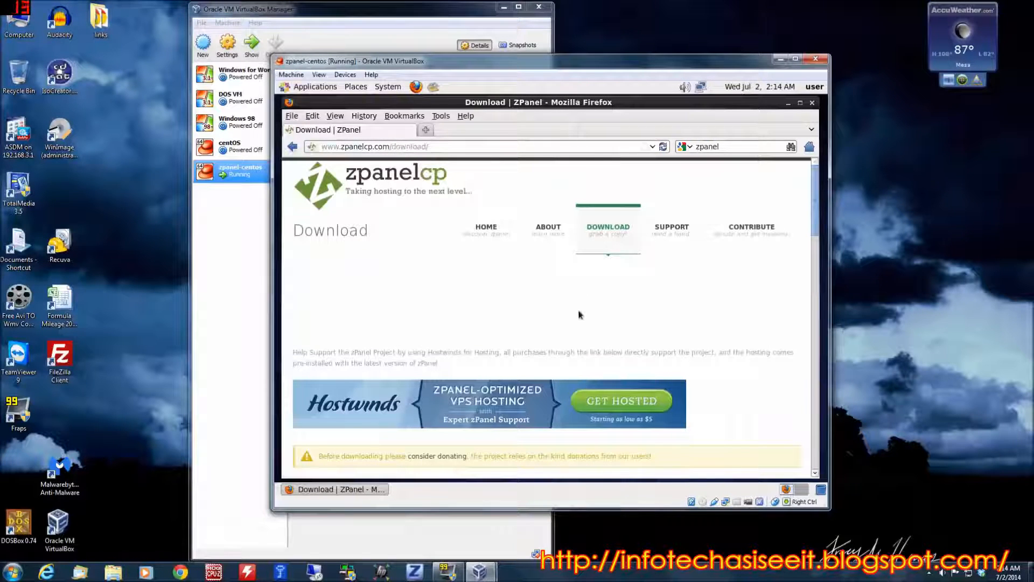
scroll(580, 315, down, 1)
scroll(582, 318, down, 5)
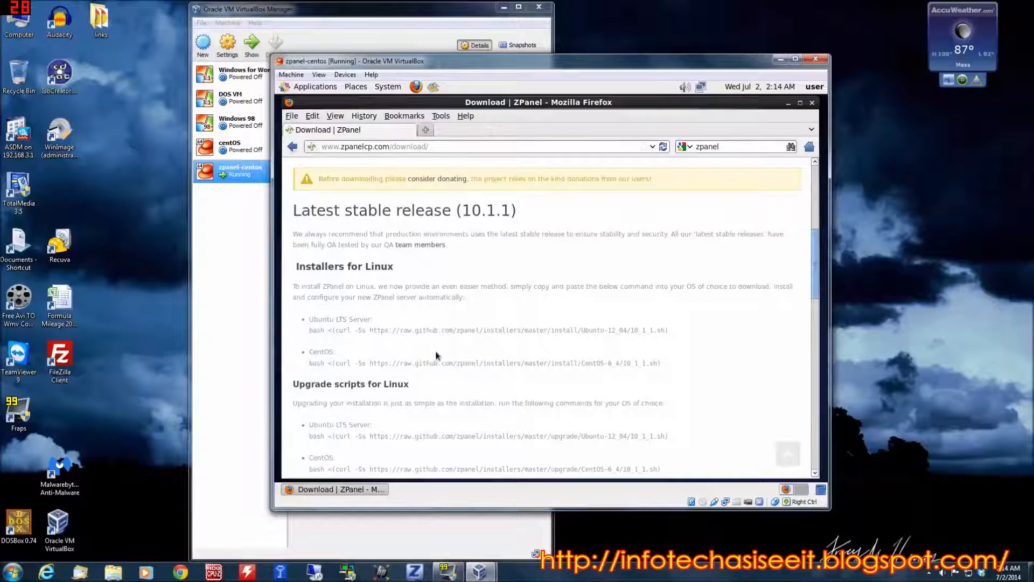
scroll(551, 338, down, 1)
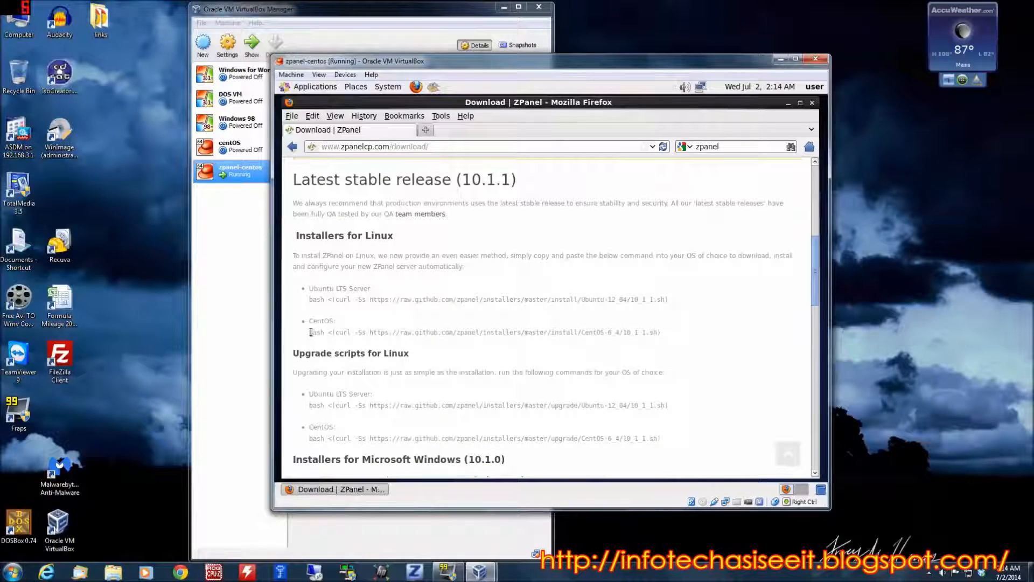
drag(310, 331, 451, 344)
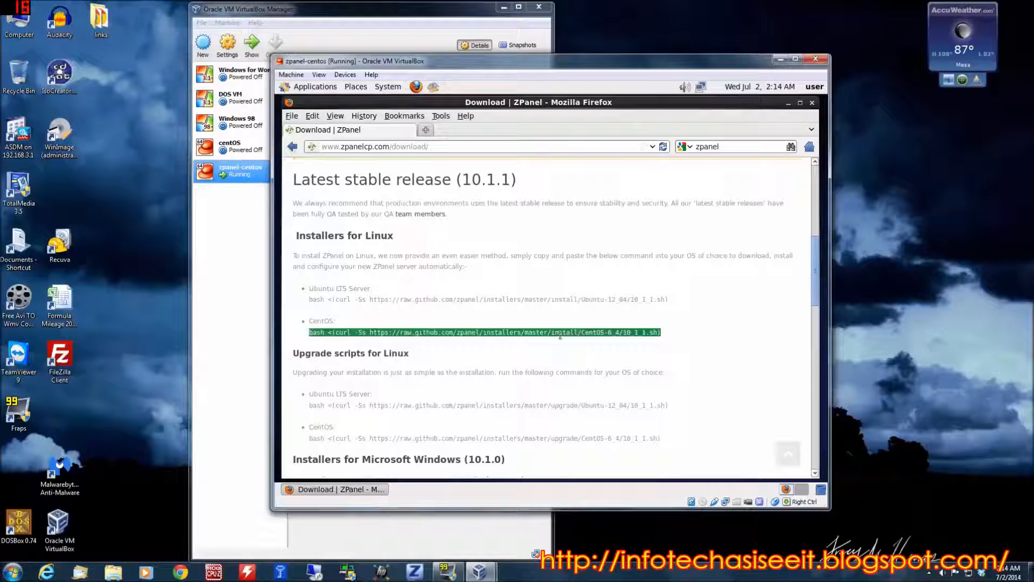
right_click(560, 335)
click(616, 339)
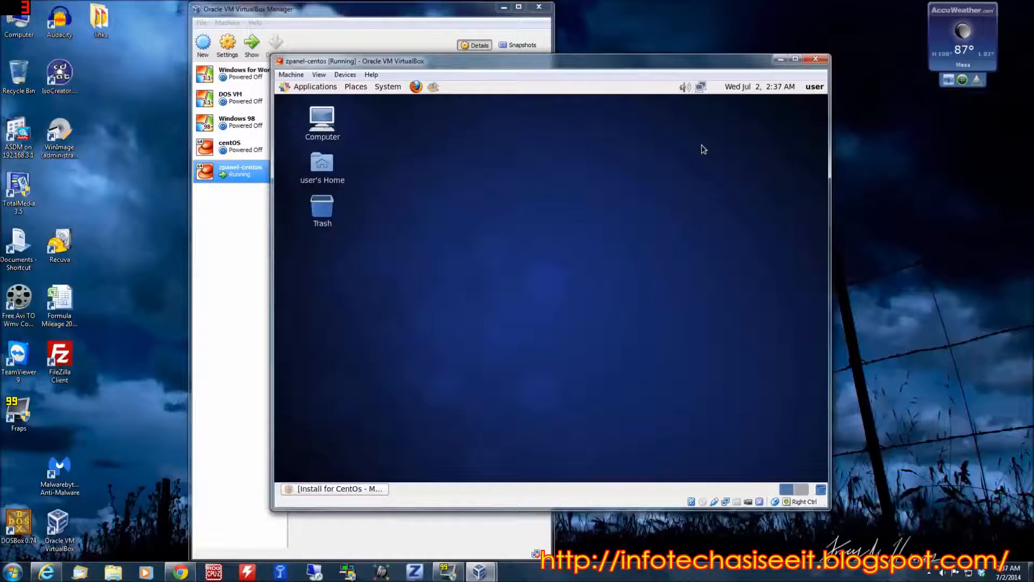
Open a Terminal and switch to the root account with su, entering the root password
click(315, 87)
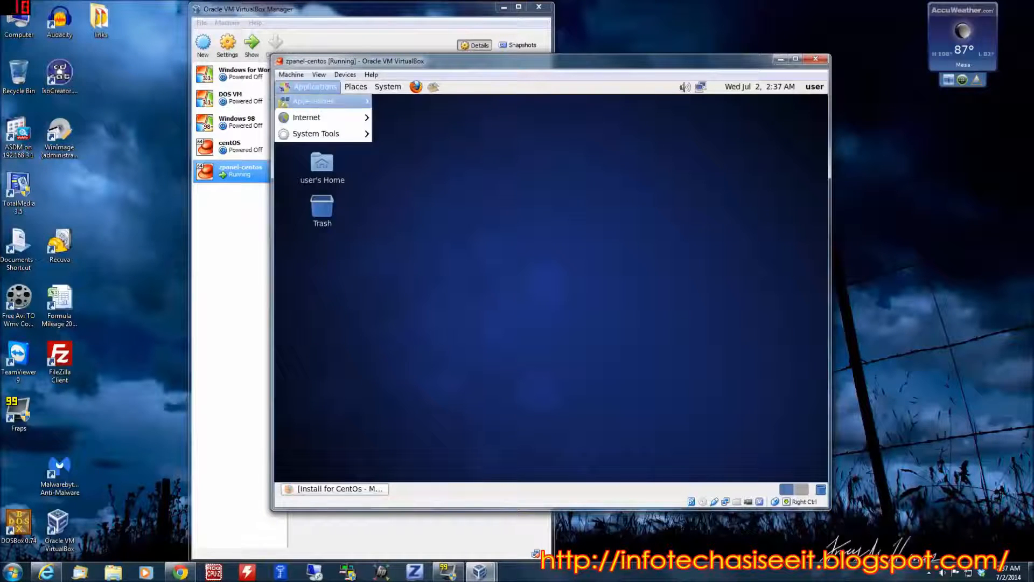
mouse_move(334, 122)
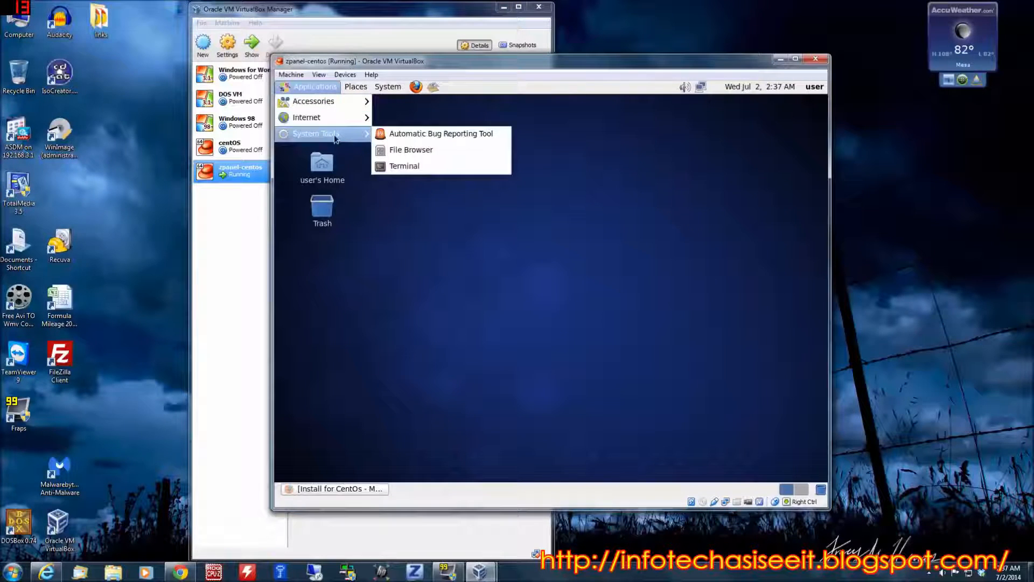
click(407, 167)
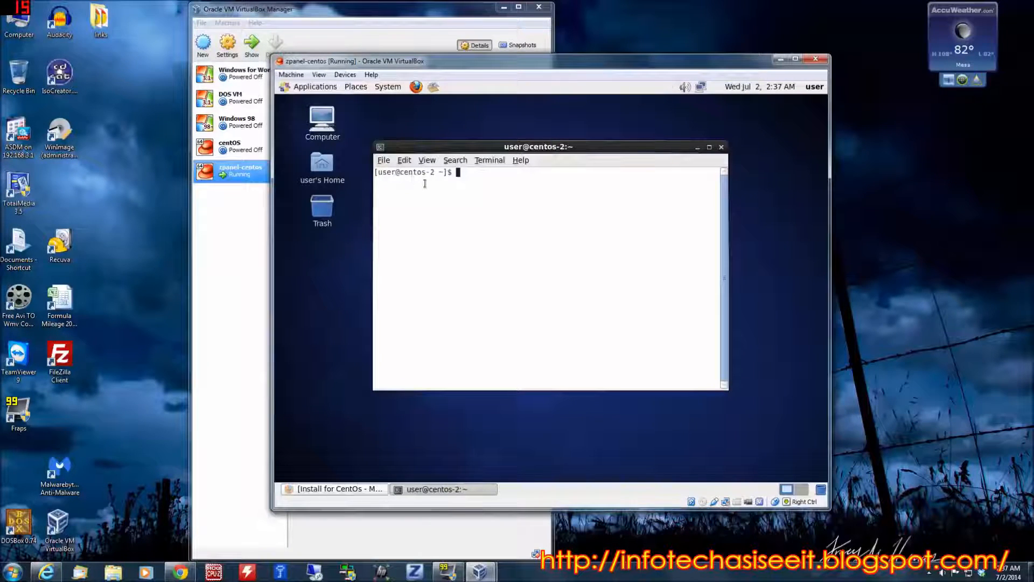
text(su)
key(Return)
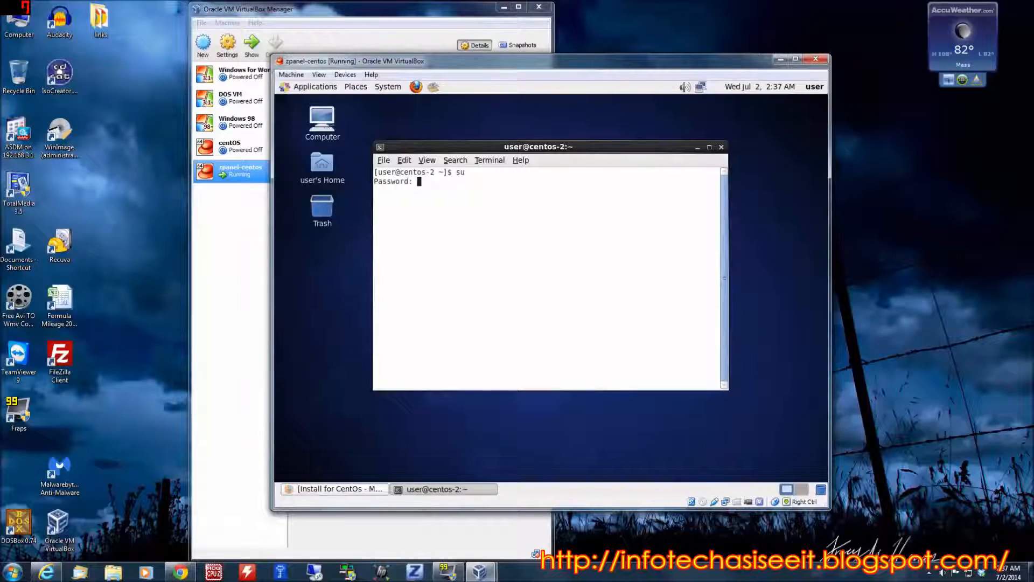
key(Return)
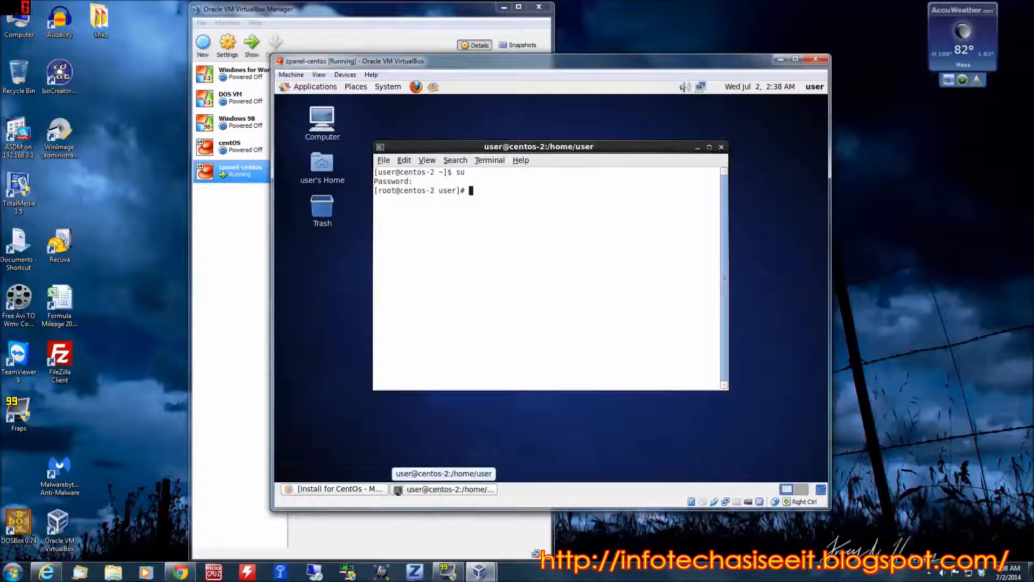
Copy the one-line bash install command for ZPanel 10.1.1 from the Install for CentOs documentation page in Firefox
click(346, 490)
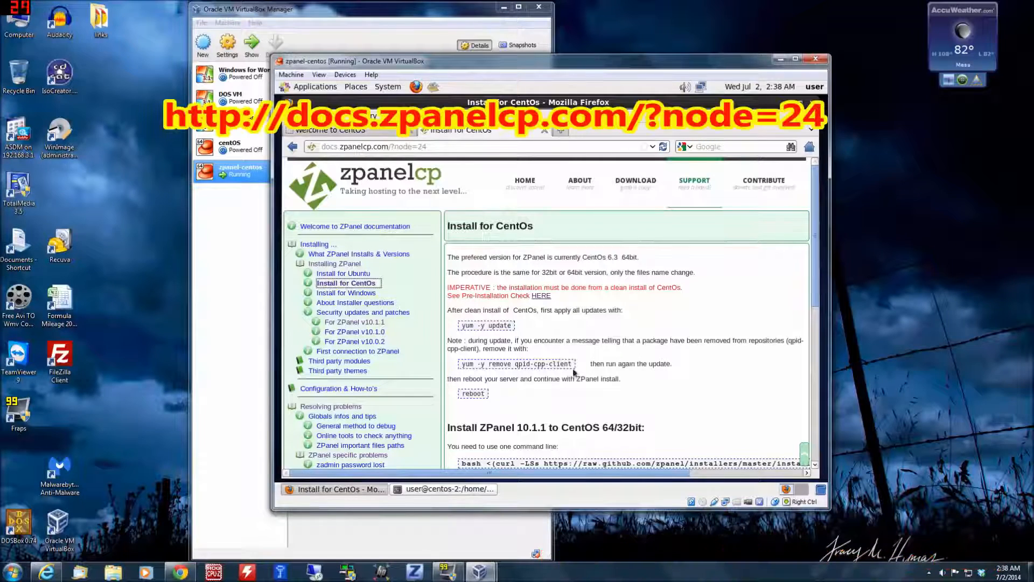
scroll(576, 374, down, 1)
scroll(736, 292, down, 3)
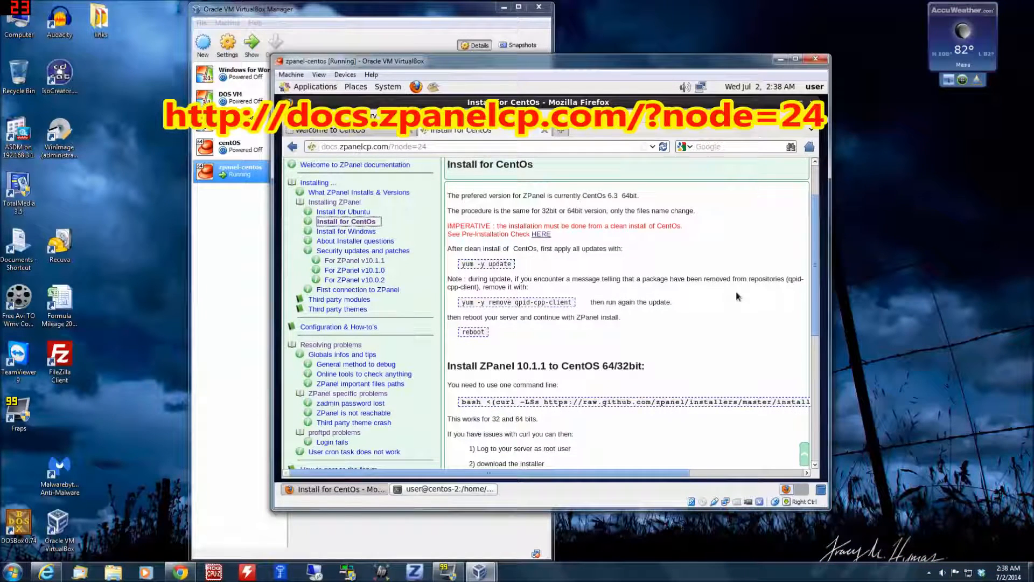
scroll(592, 318, down, 6)
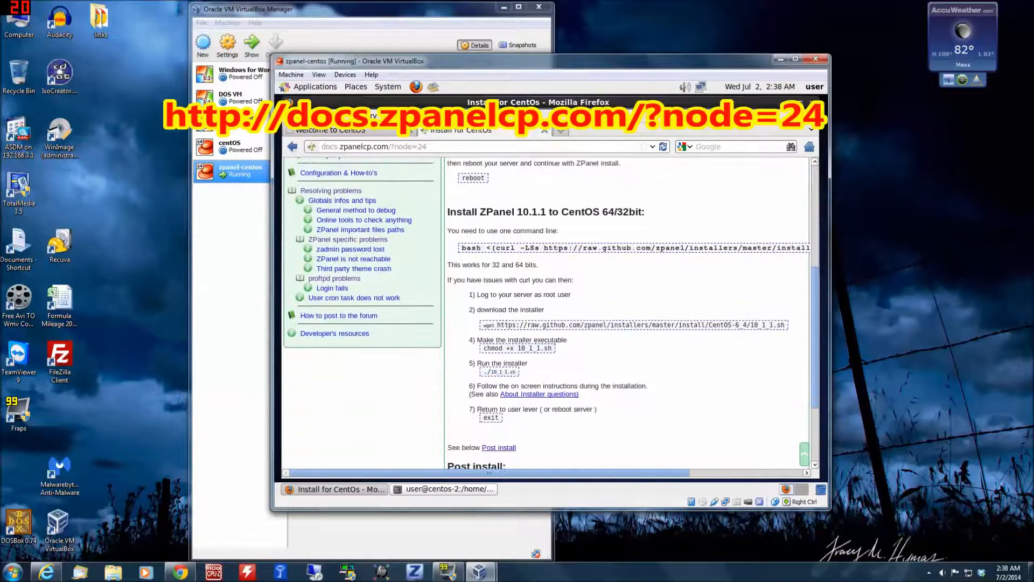
double_click(548, 248)
triple_click(555, 247)
triple_click(555, 248)
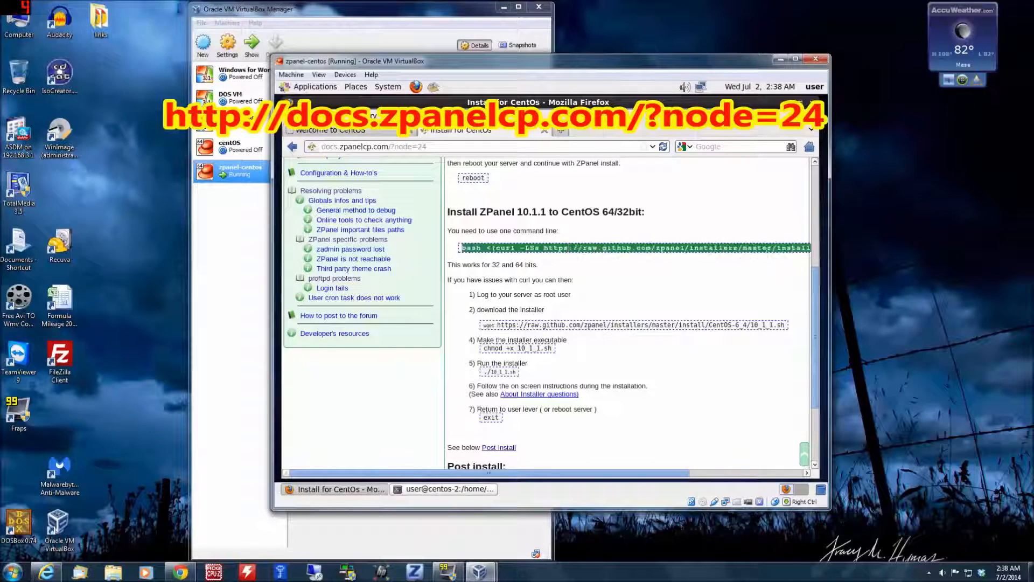
click(555, 248)
triple_click(555, 247)
right_click(557, 247)
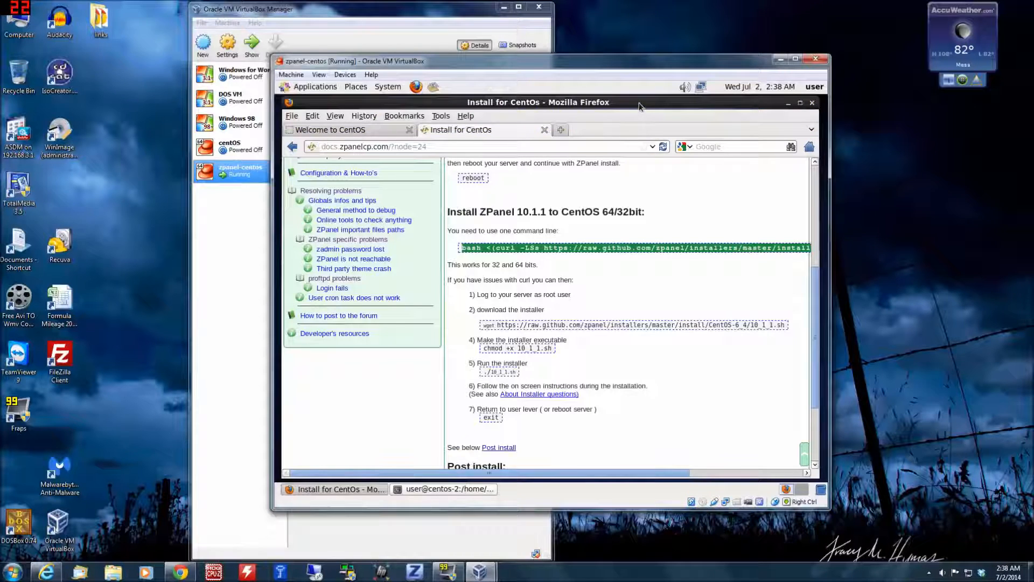
Paste and run the copied install command in the root Terminal, answering y to continue with the ZPanelX installer
drag(641, 103, 597, 272)
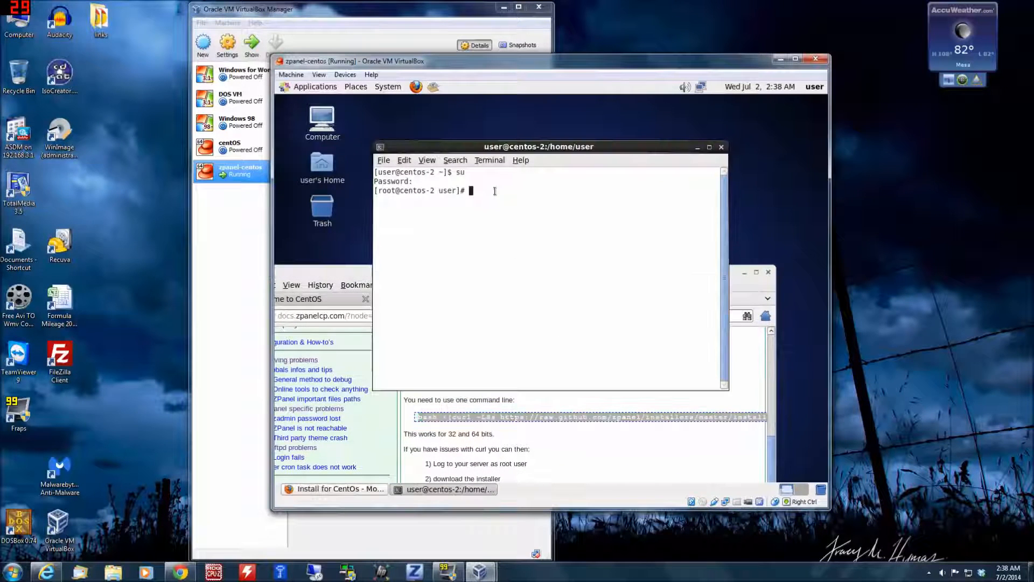
click(498, 189)
click(404, 160)
click(406, 187)
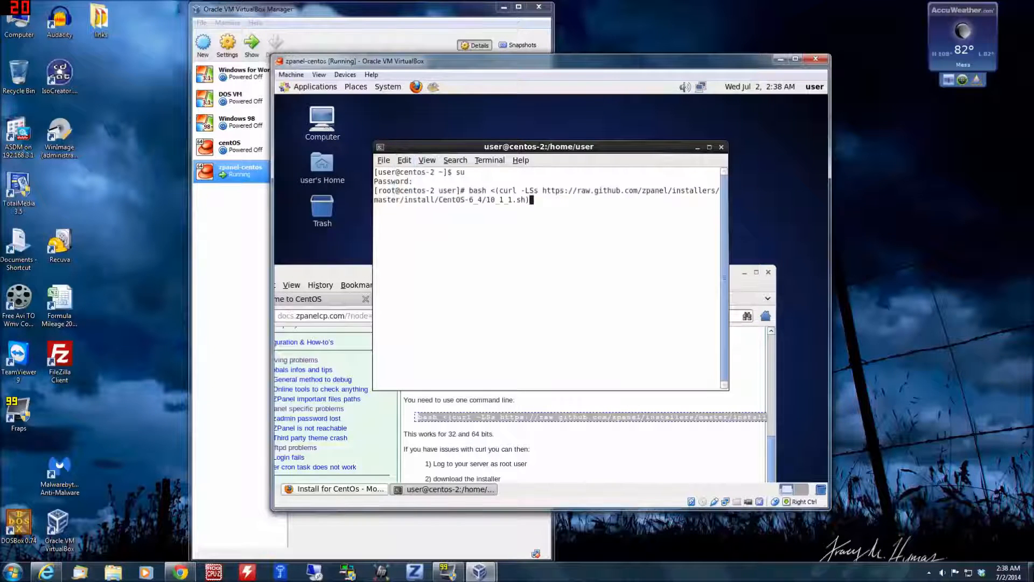
key(Return)
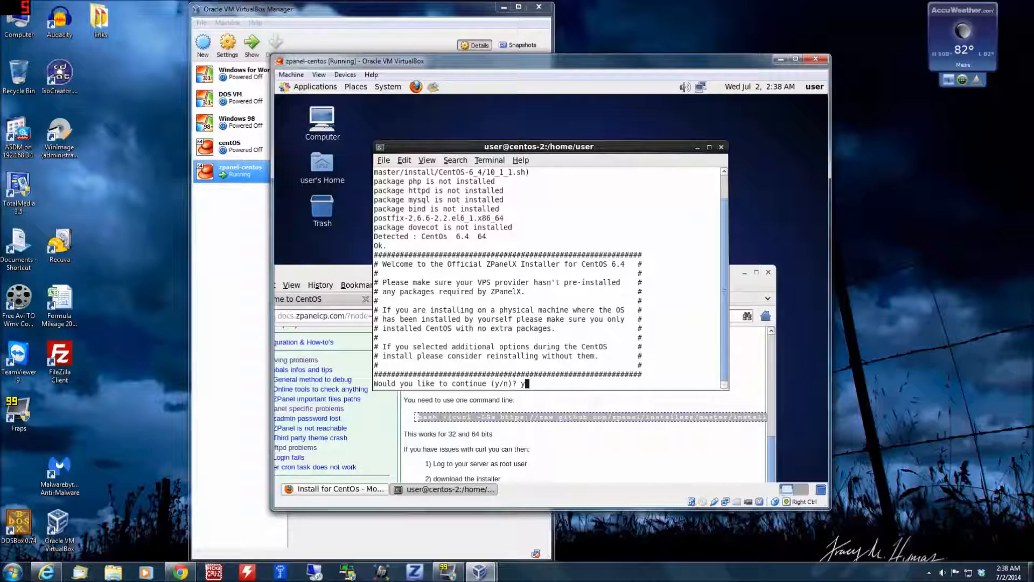
text(y)
key(Return)
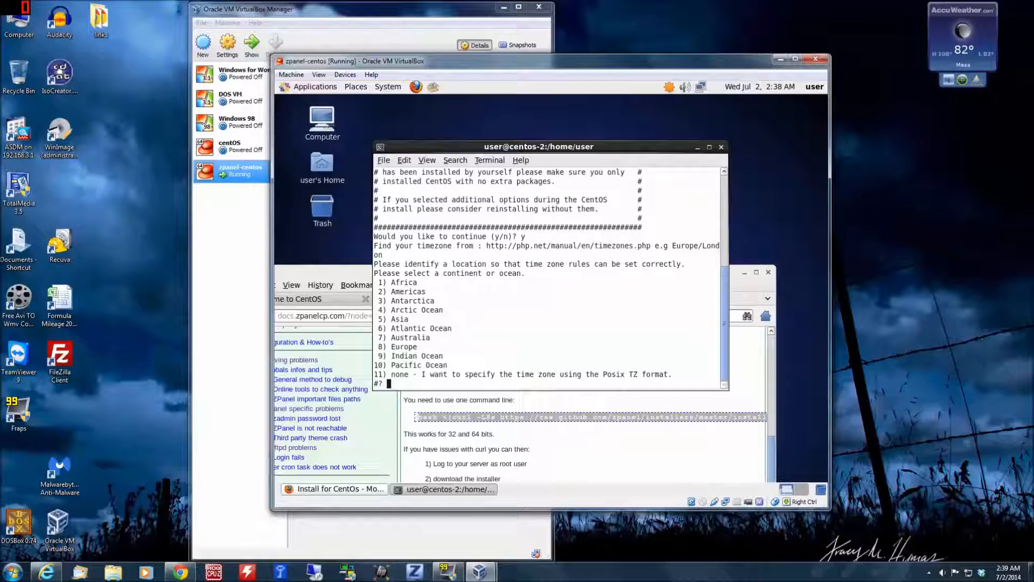
Set the installer's time zone to Americas (2), United States (49), Mountain Standard Time - Arizona (20), and accept the selection with 1
text(2)
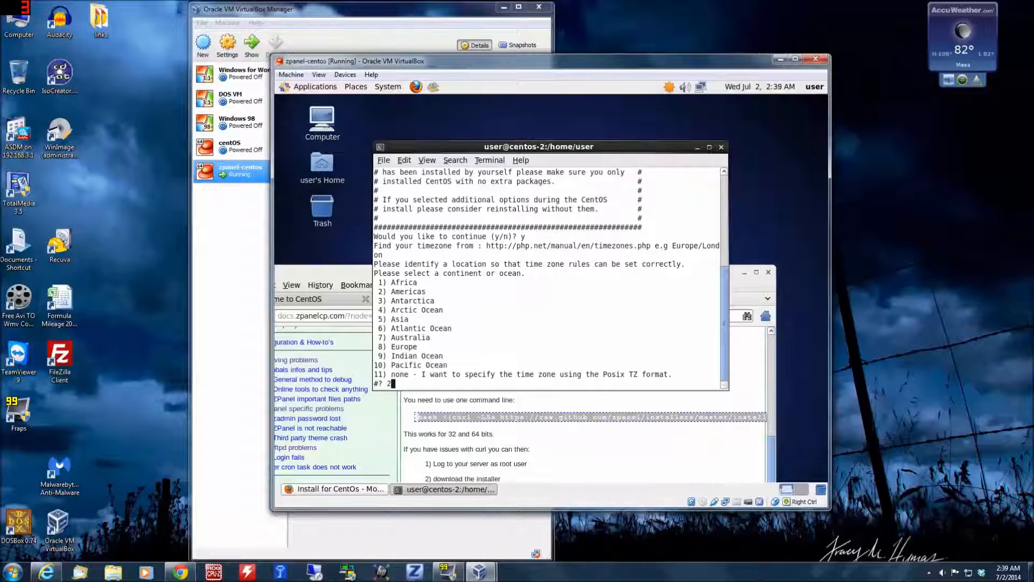
key(Return)
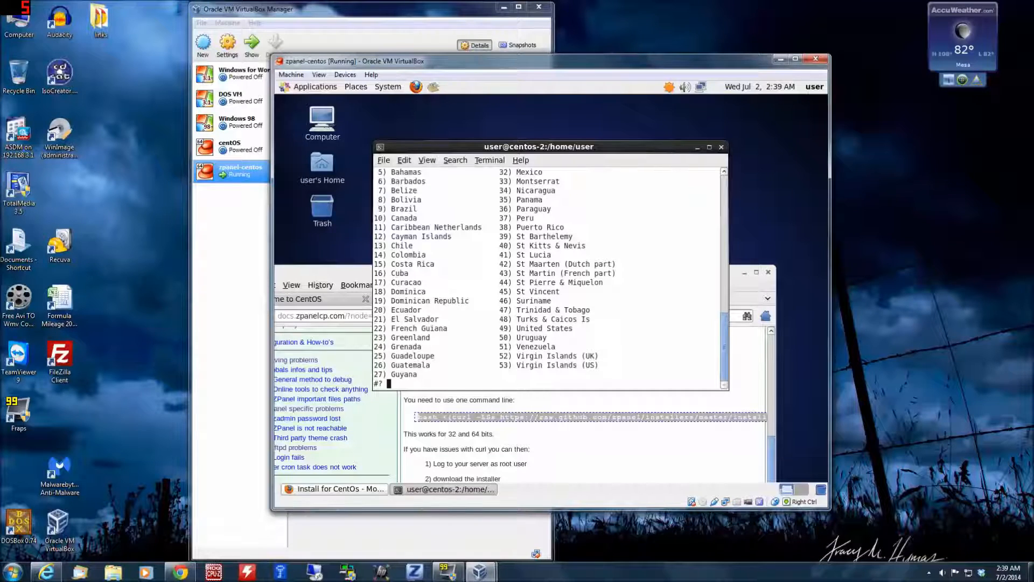
text(49)
key(Return)
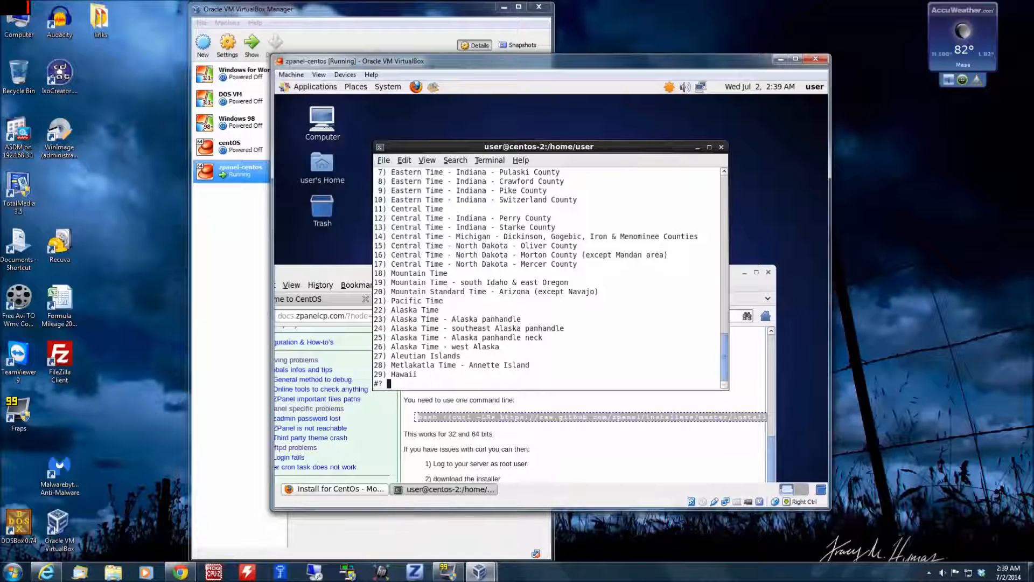
text(20)
key(Return)
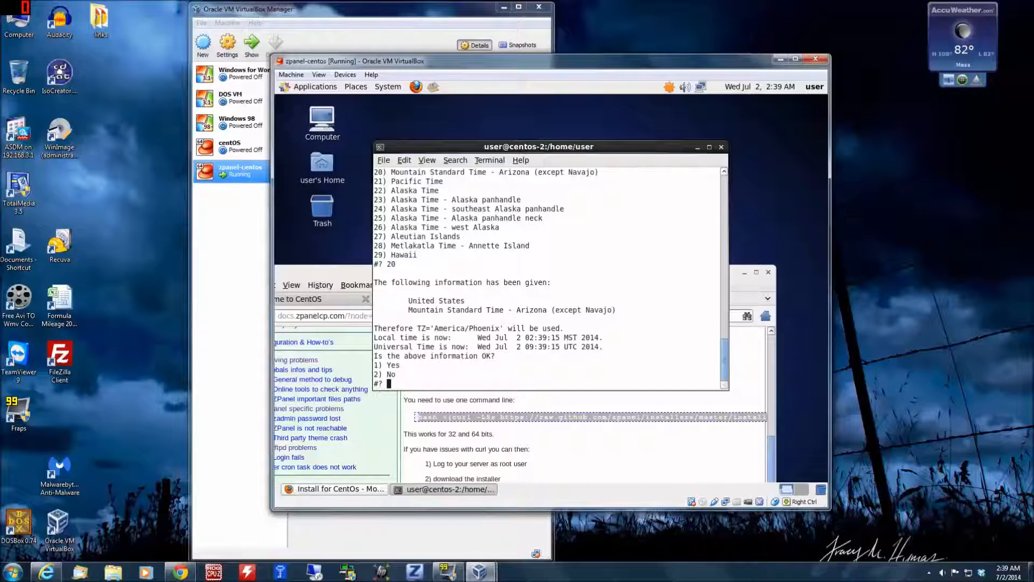
text(1)
key(Return)
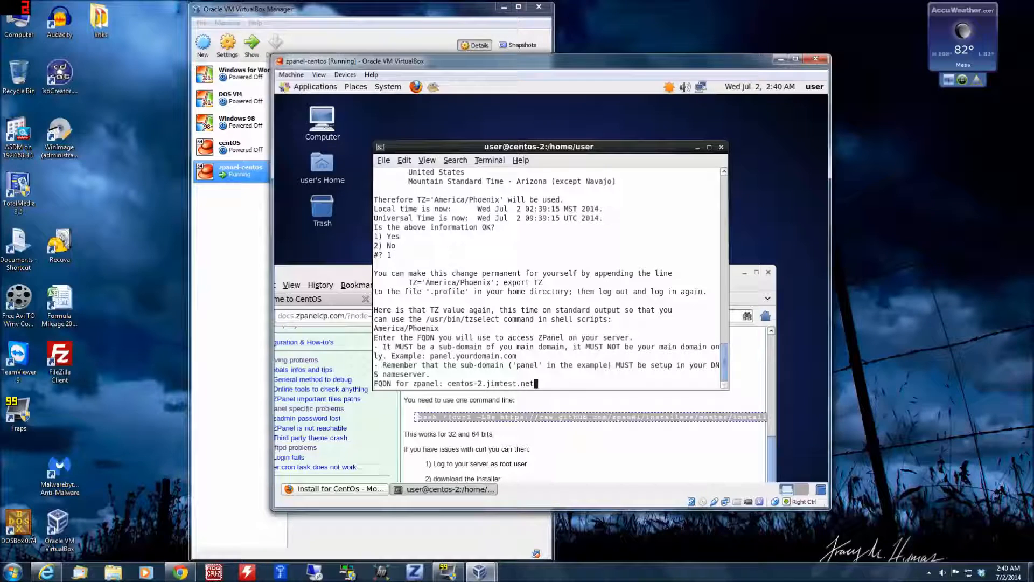
Enter centos-2.jimtest.net as the ZPanel FQDN, fill in the public server IP, and answer y to start the installation
key(Return)
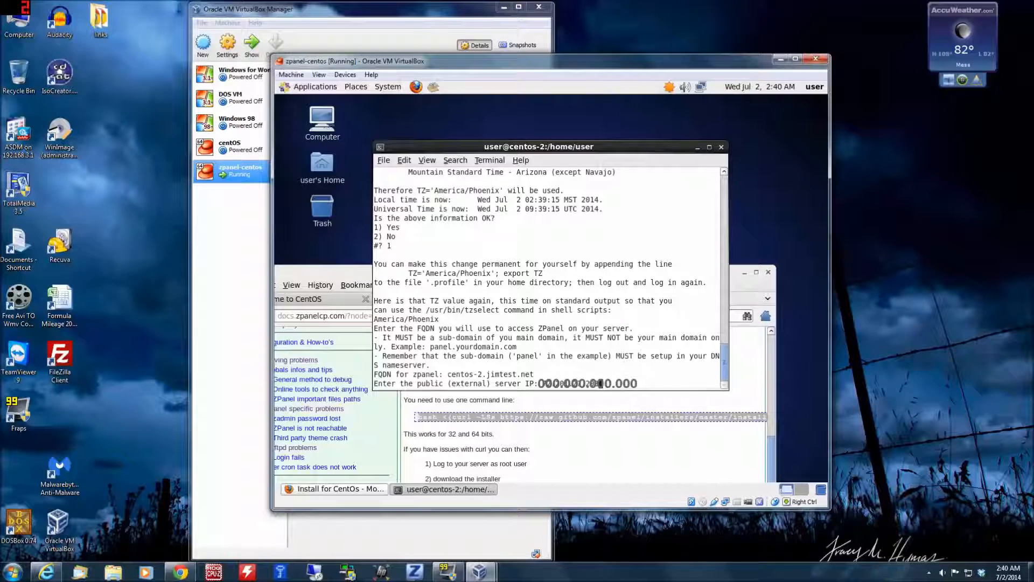
key(Return)
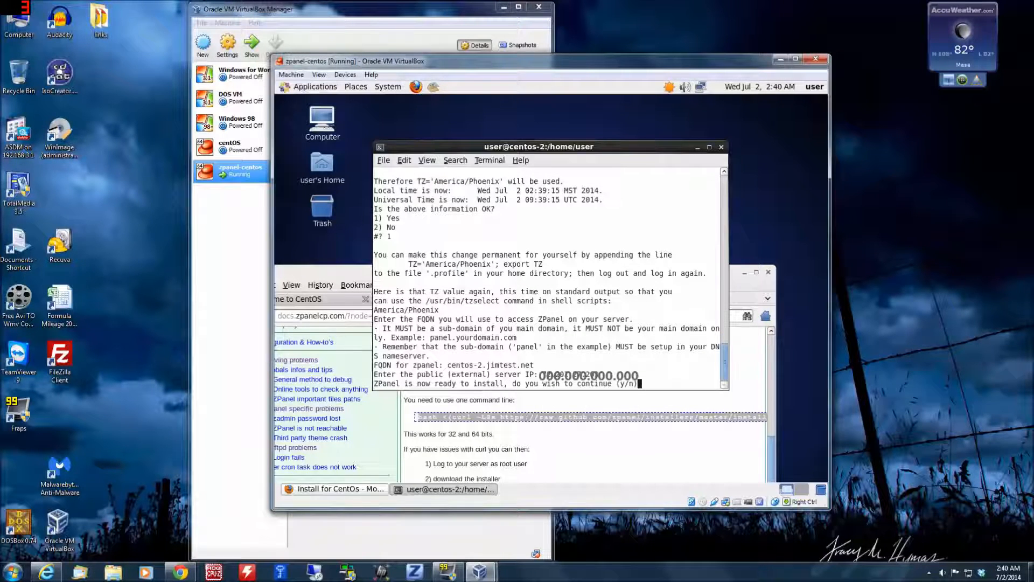
text(y)
key(Return)
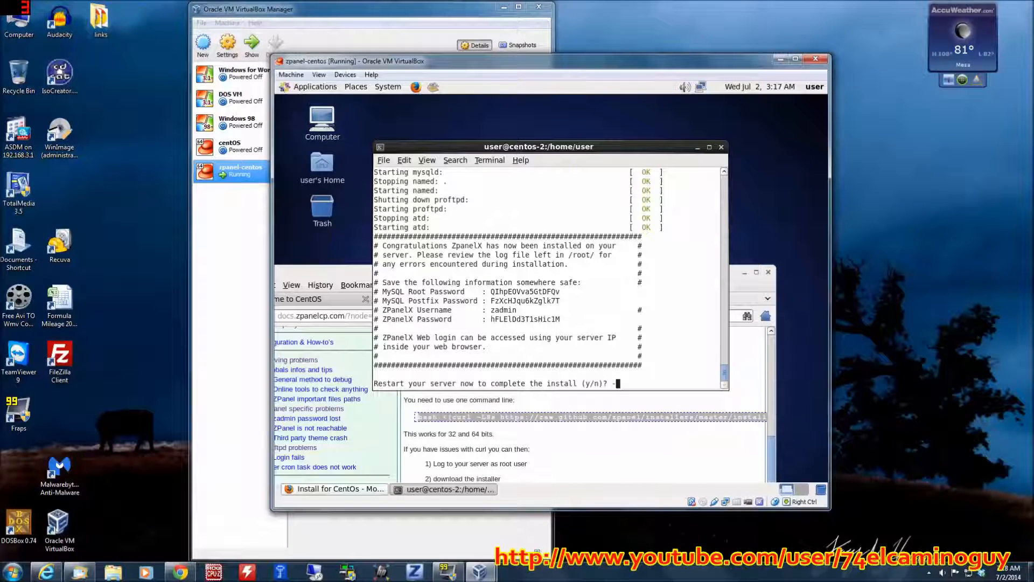
Answer y to restart the server and complete the ZPanel installation
text(y)
key(Return)
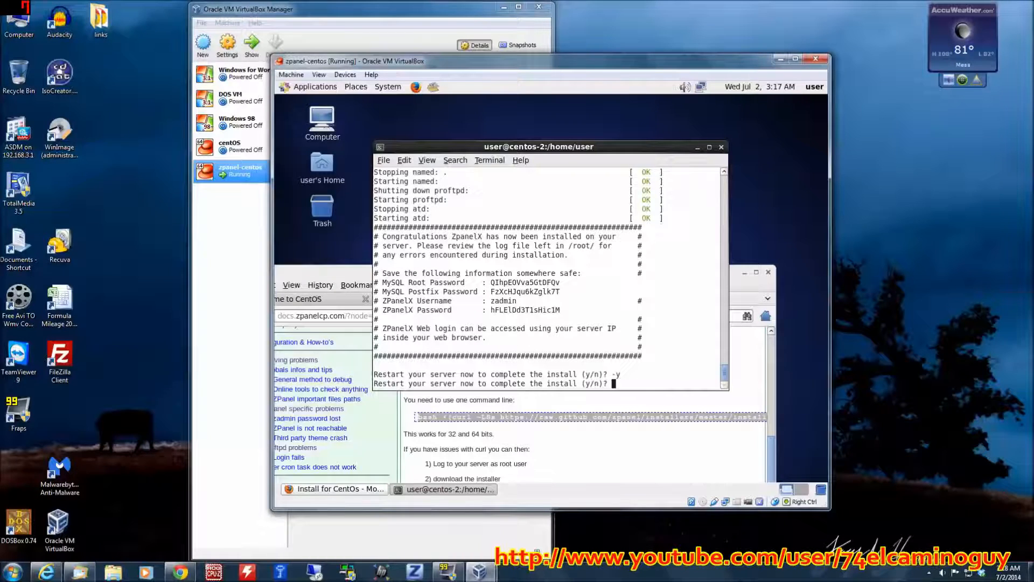
text(y)
key(Return)
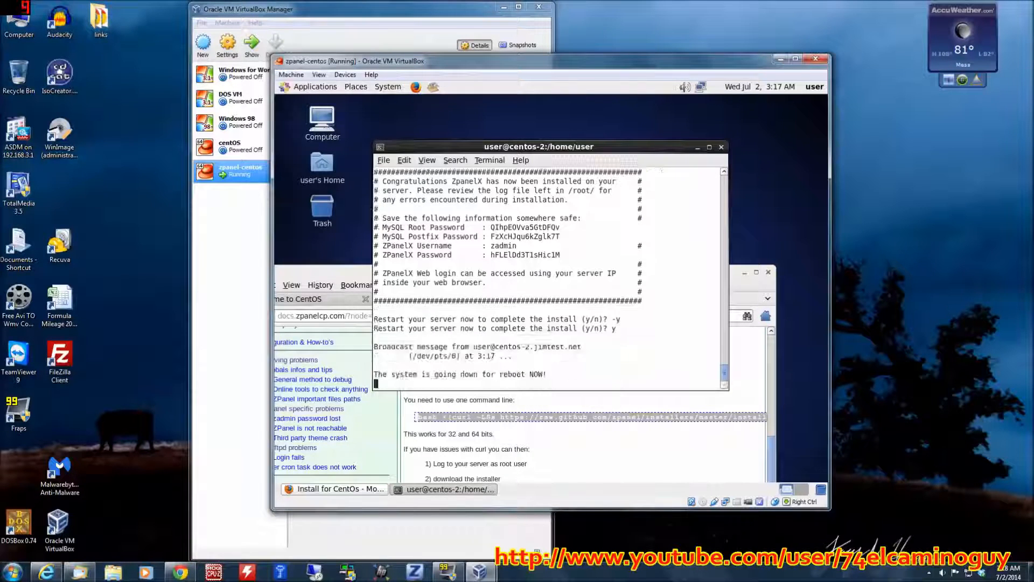